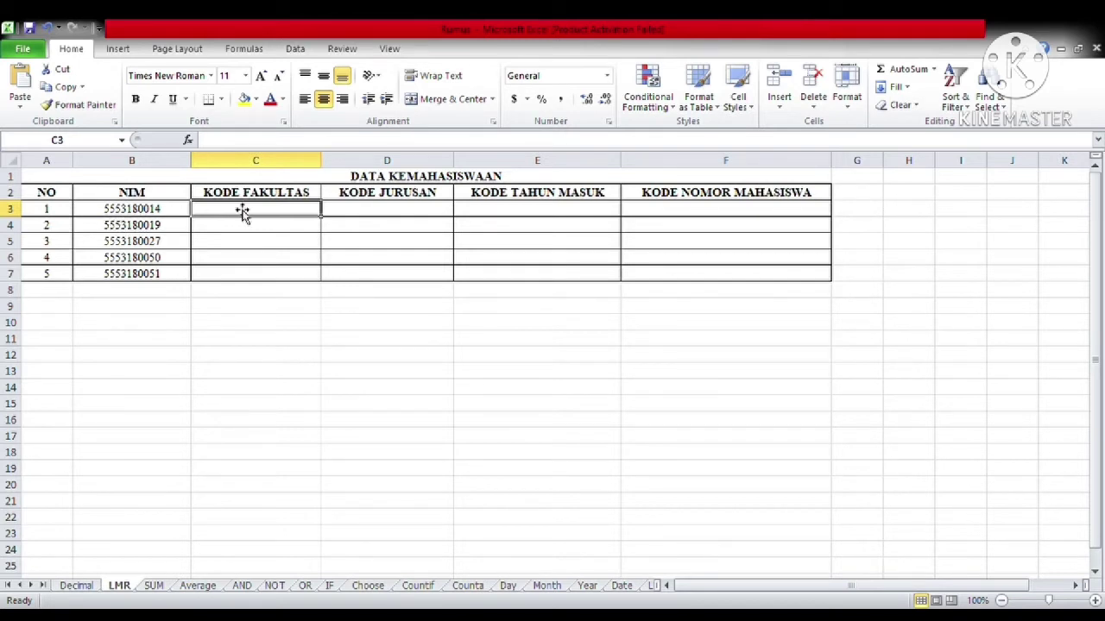
Step: Enter =LEFT(B3,2) in cell C3 to extract the KODE FAKULTAS from the first NIM
text(=)
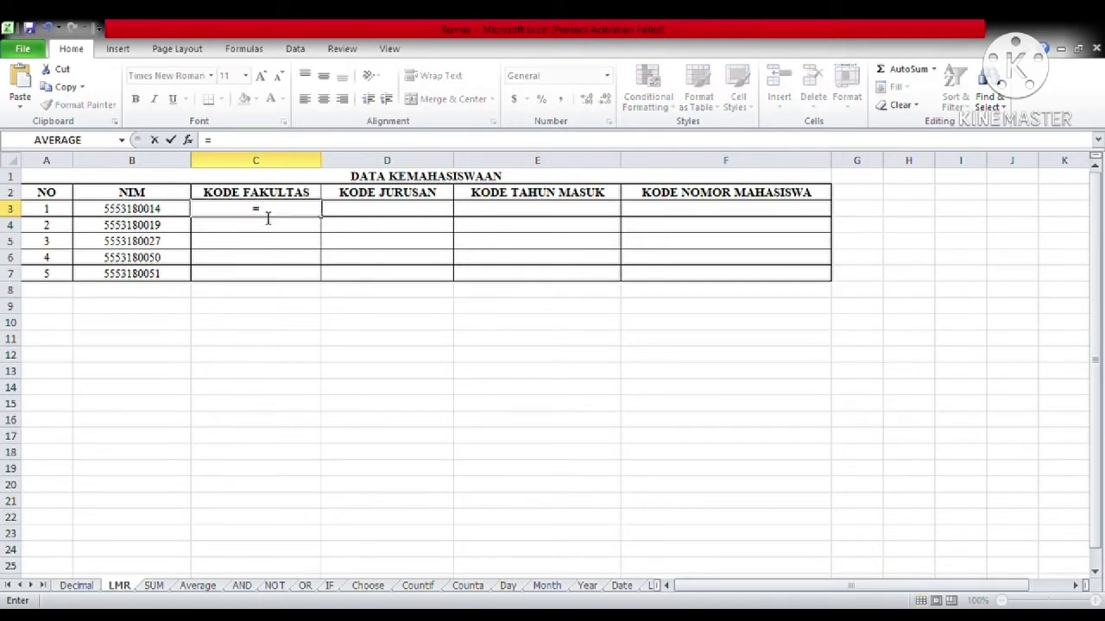
text(left)
key(Tab)
click(164, 211)
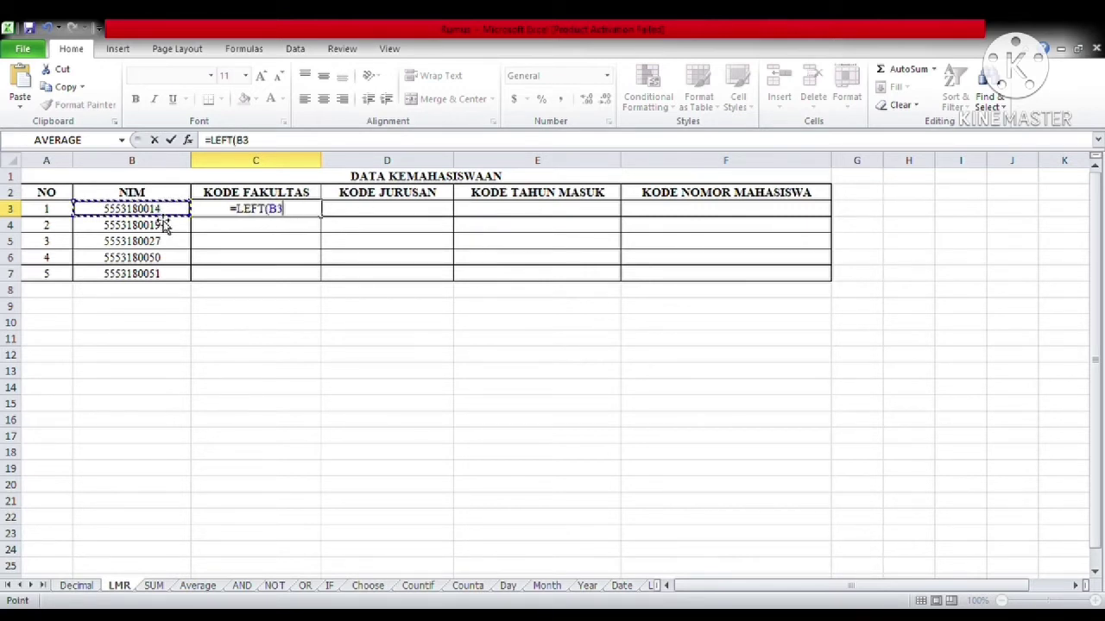
text(,2)
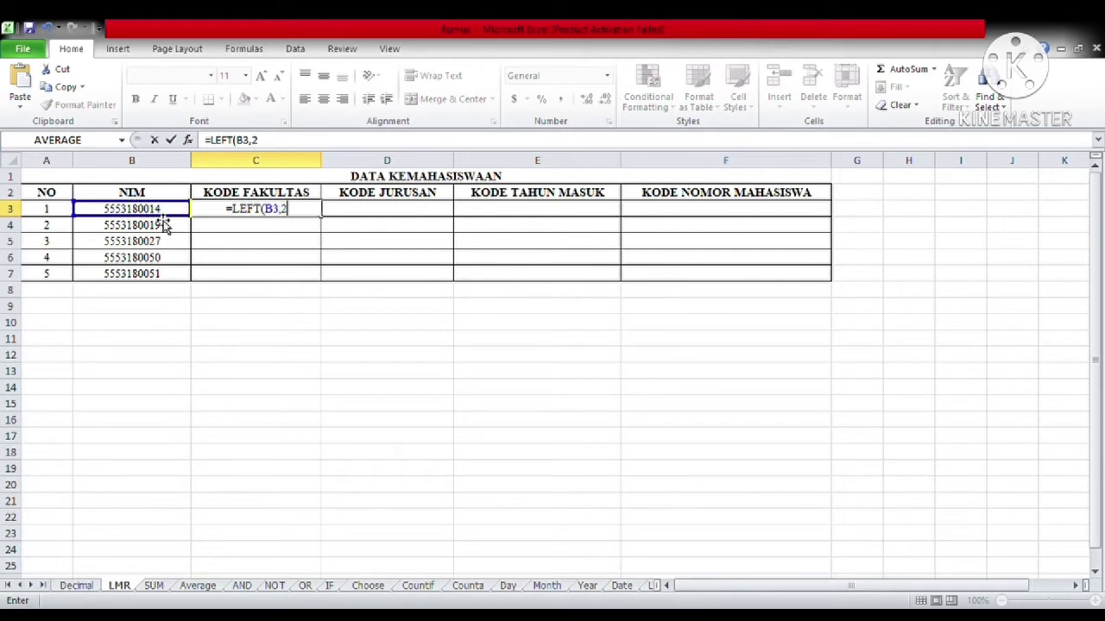
text())
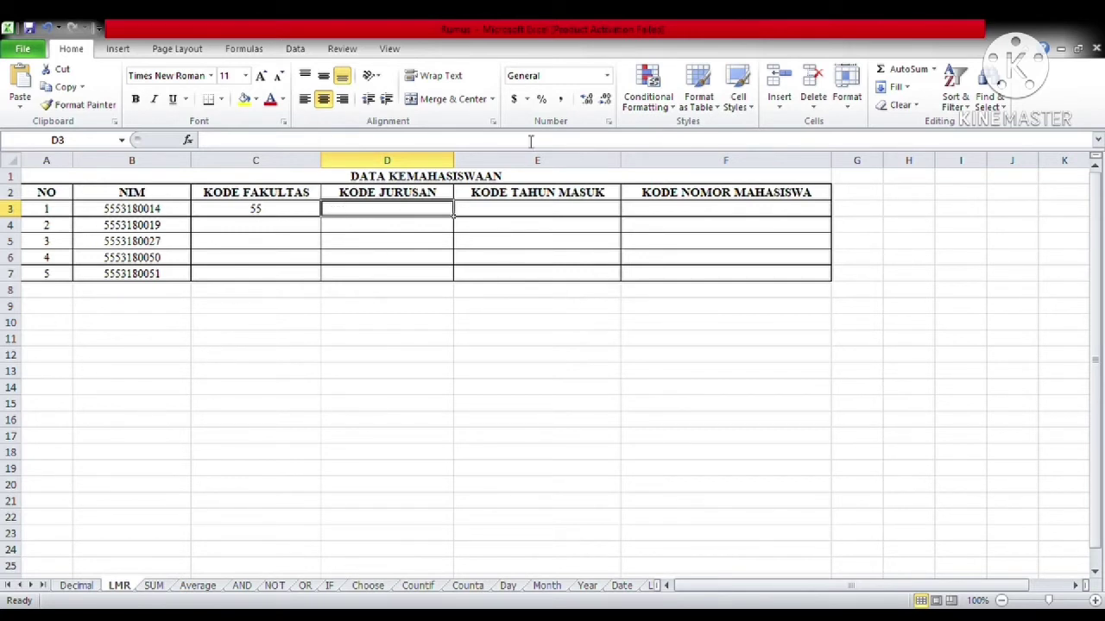
Step: Enter =MID(B3,3,2) in cell D3 to extract the KODE JURUSAN from the first NIM
text(=)
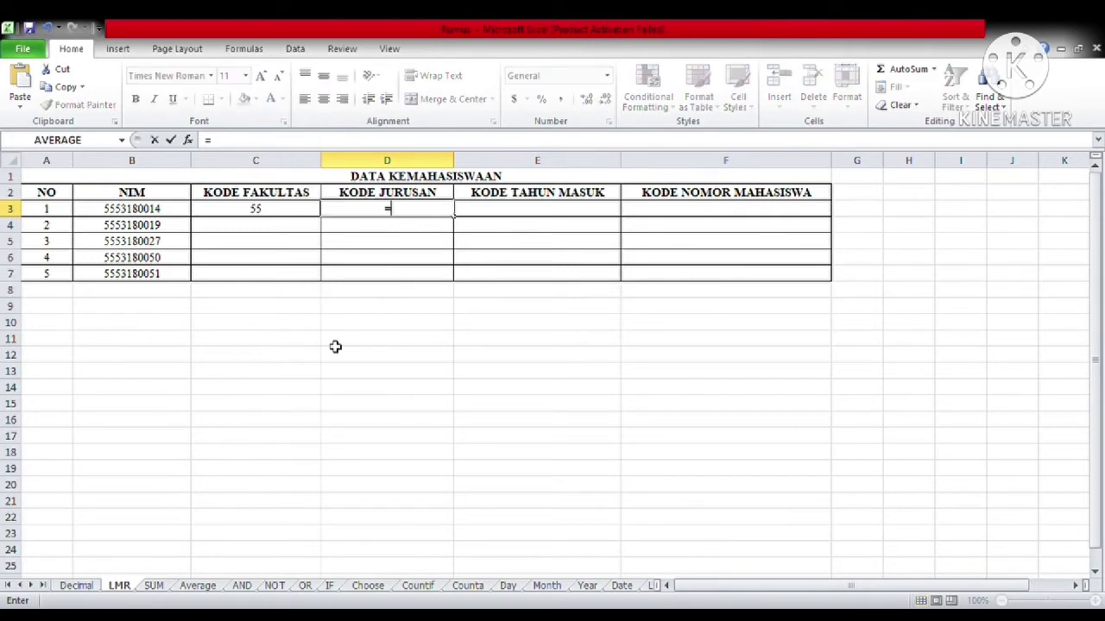
text(mid)
key(Tab)
click(168, 212)
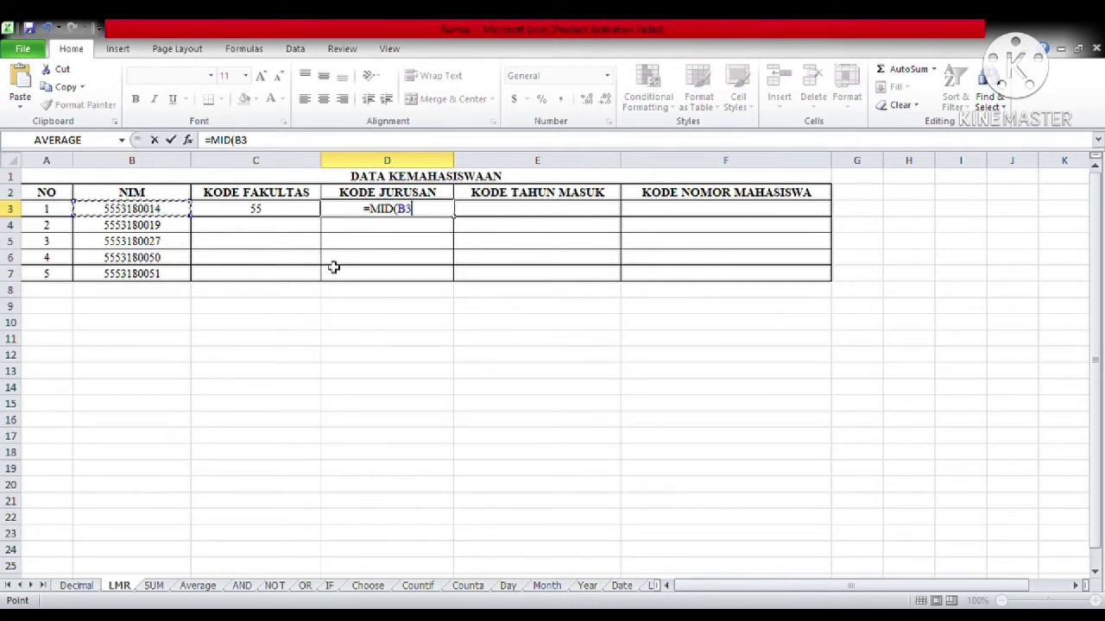
text(,3)
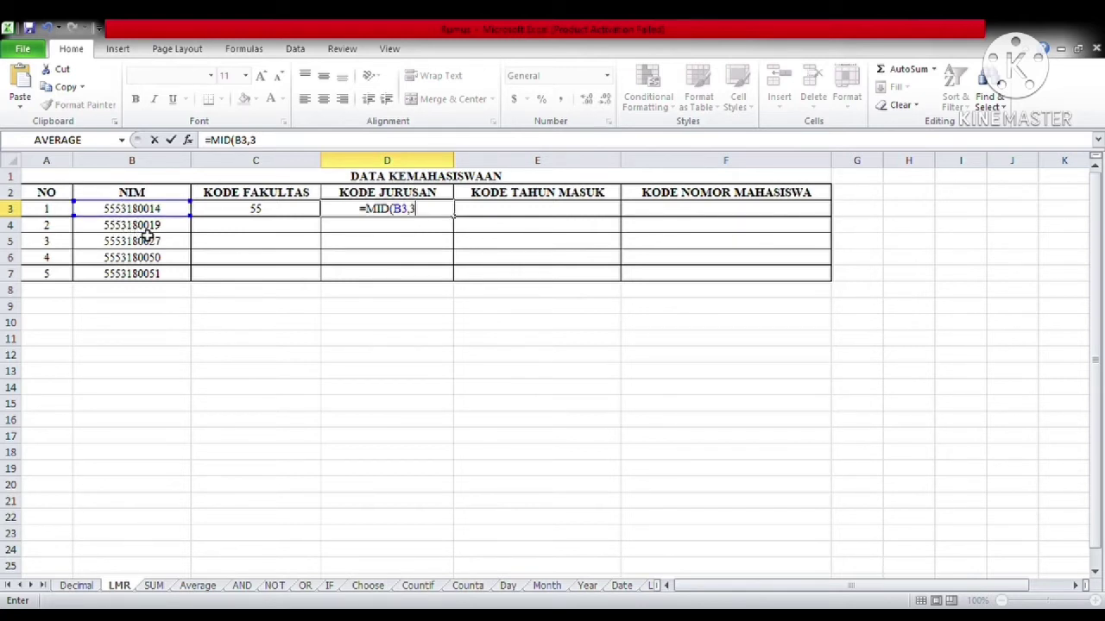
text(,2)
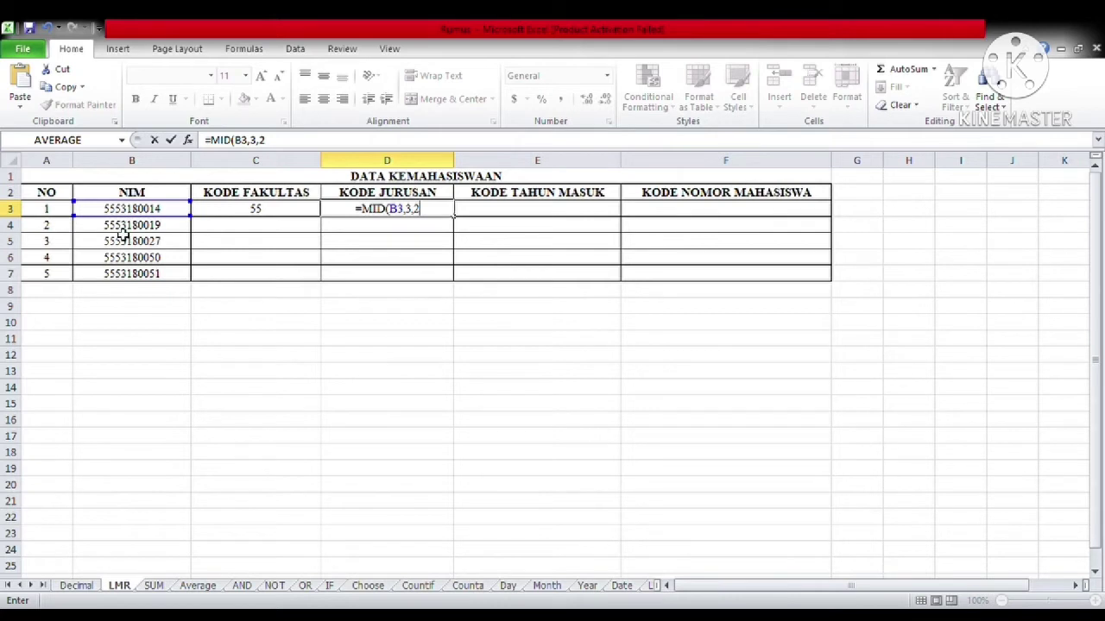
text())
key(Return)
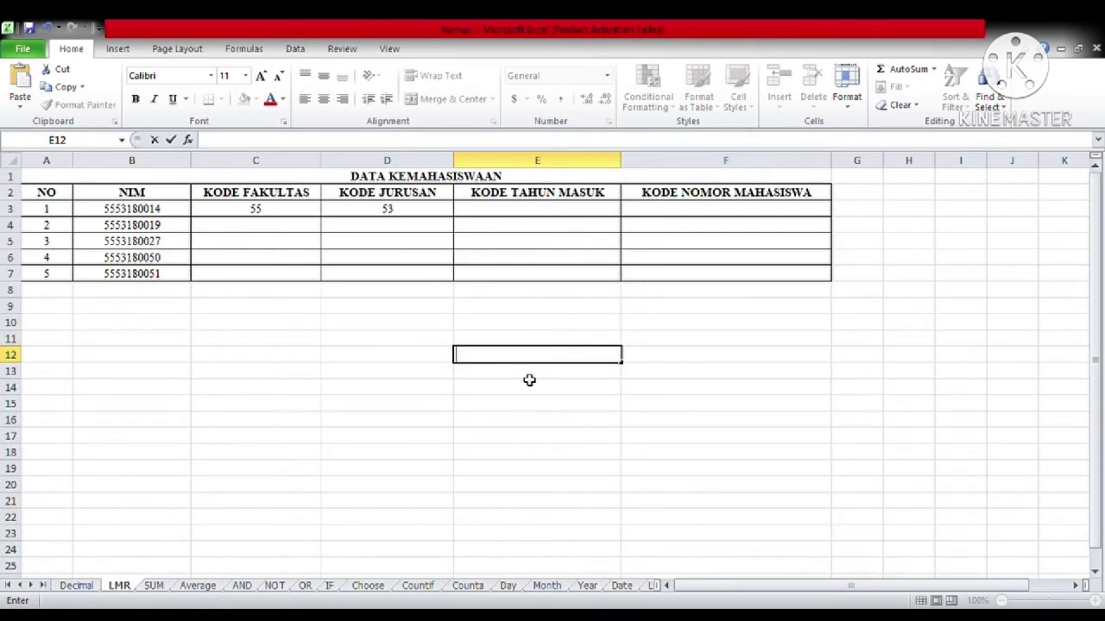
Step: Enter =RIGHT(B3,4) in cell F3 to extract the KODE NOMOR MAHASISWA from the first NIM
click(466, 213)
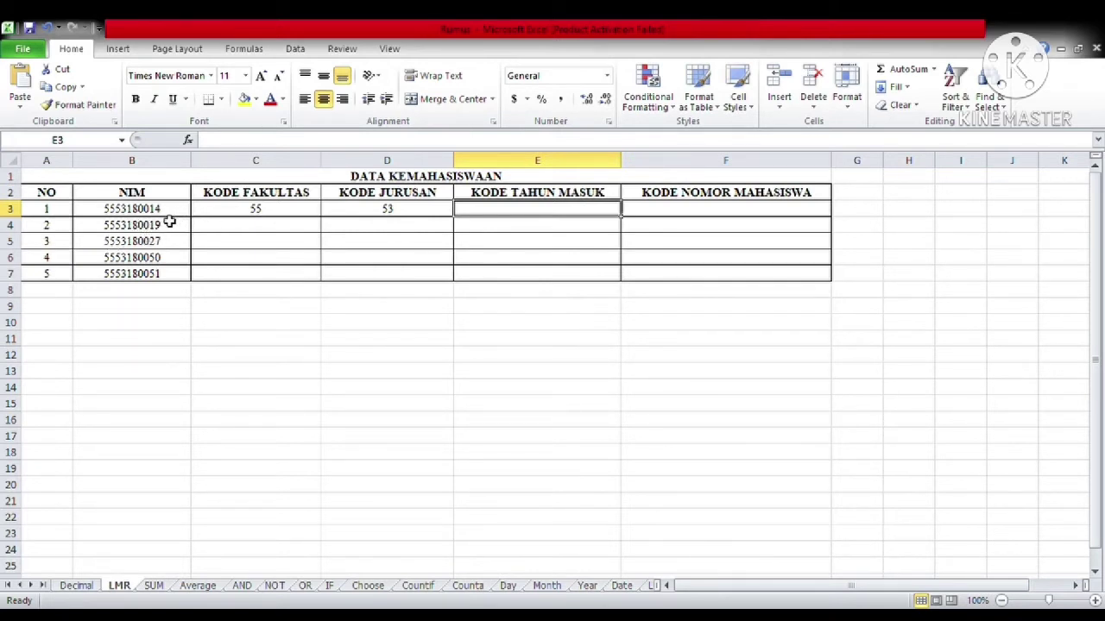
click(698, 215)
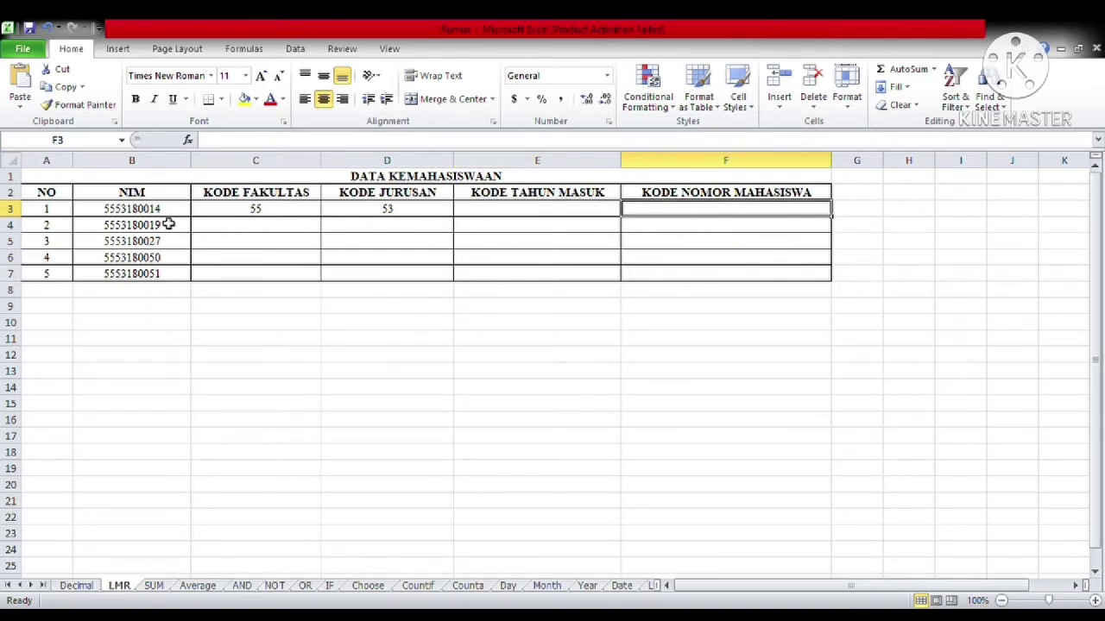
text(=)
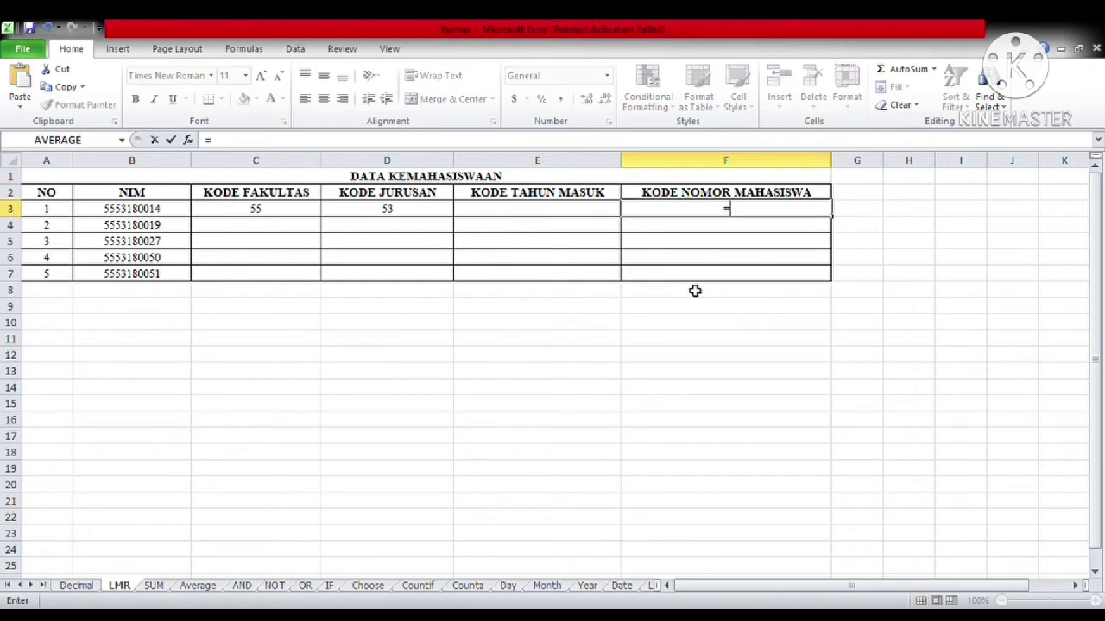
text(righ)
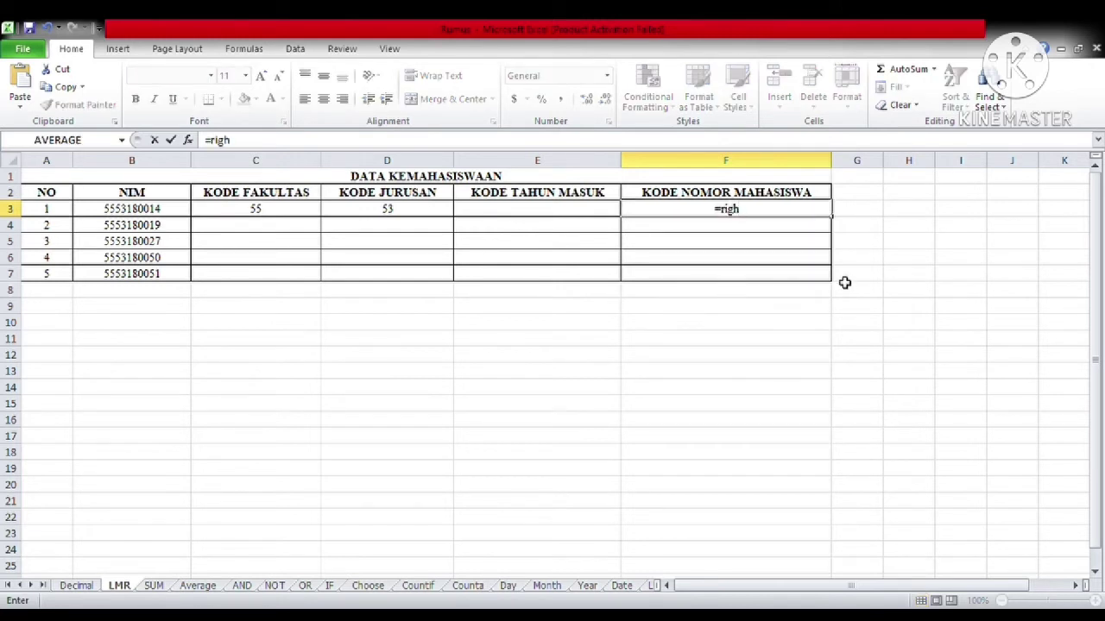
key(Tab)
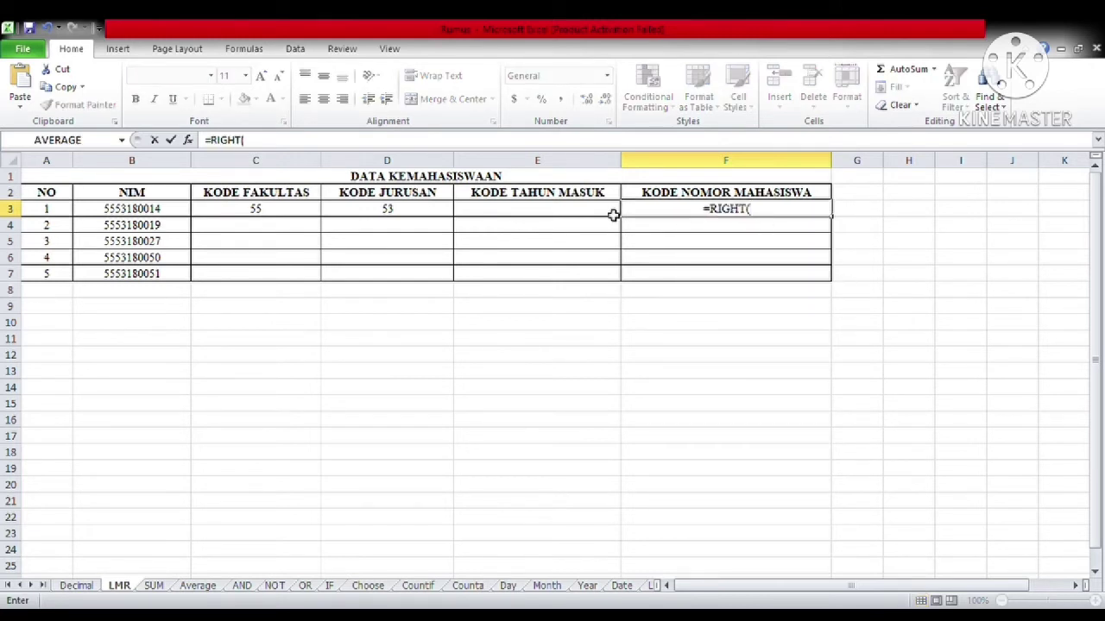
click(148, 209)
text(,)
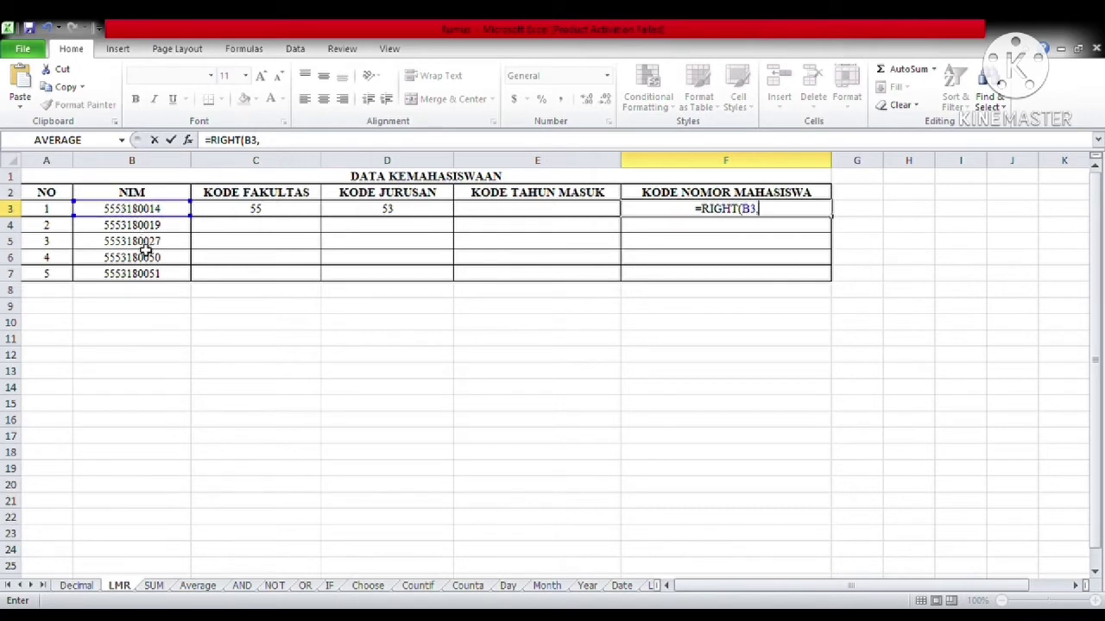
text(4)
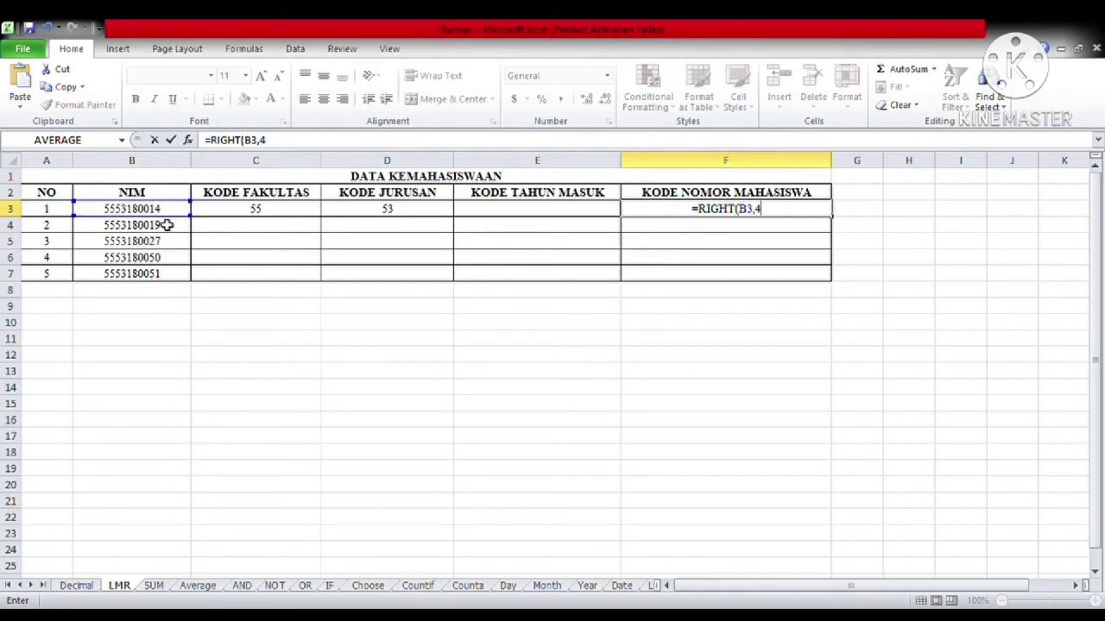
text())
key(Return)
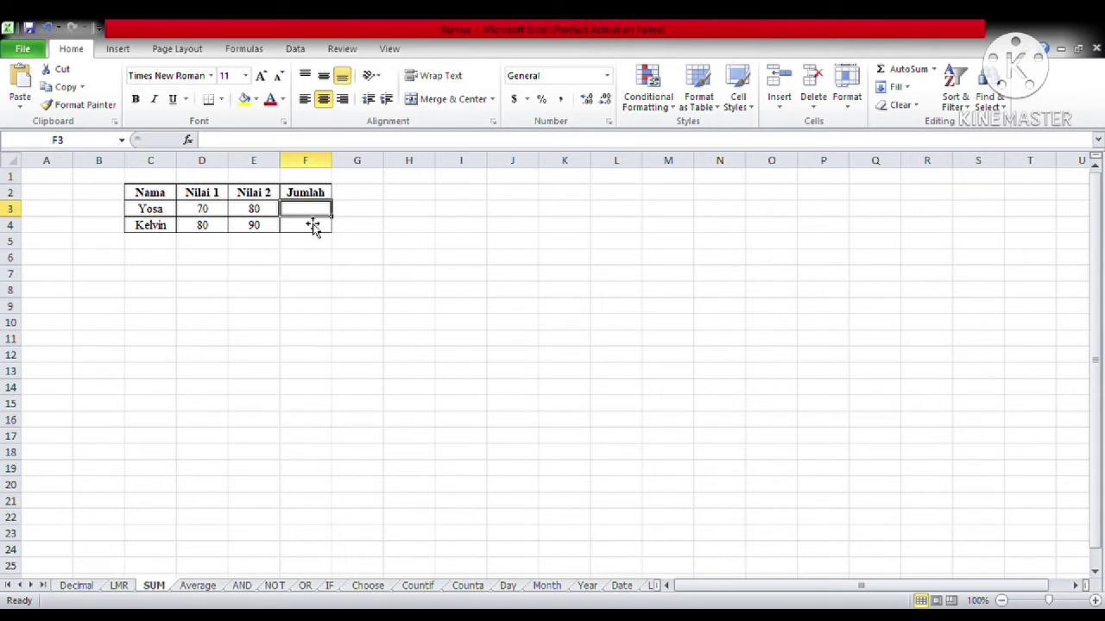
Step: Total the first student's Nilai 1 and Nilai 2 in the Jumlah column with =SUM(D3:E3) in cell F3
text(=sum)
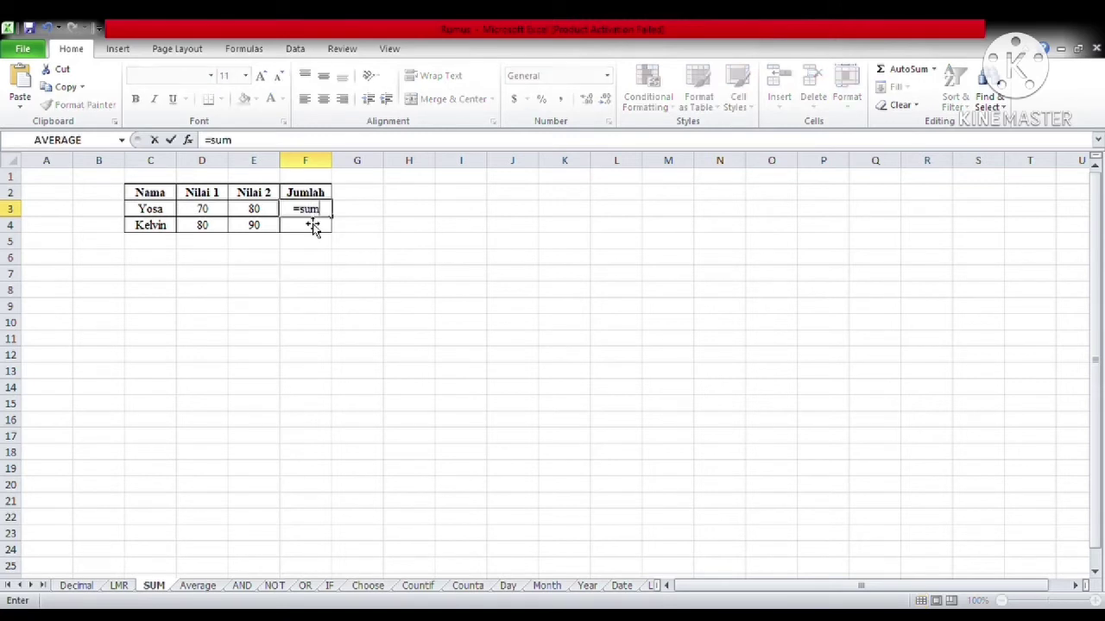
key(Tab)
drag(207, 212, 243, 209)
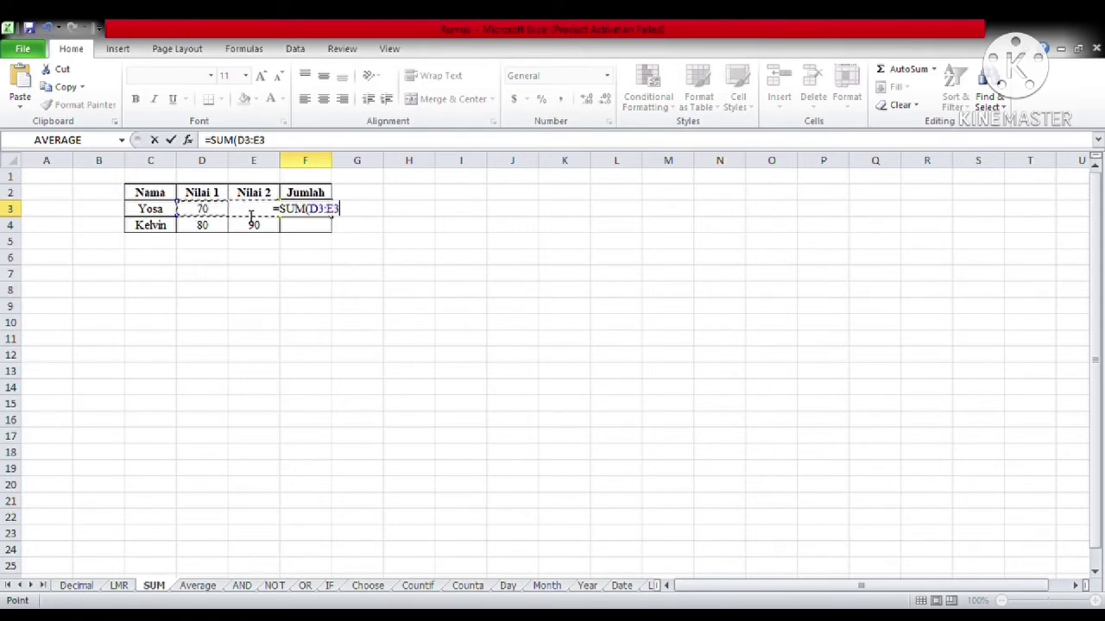
text())
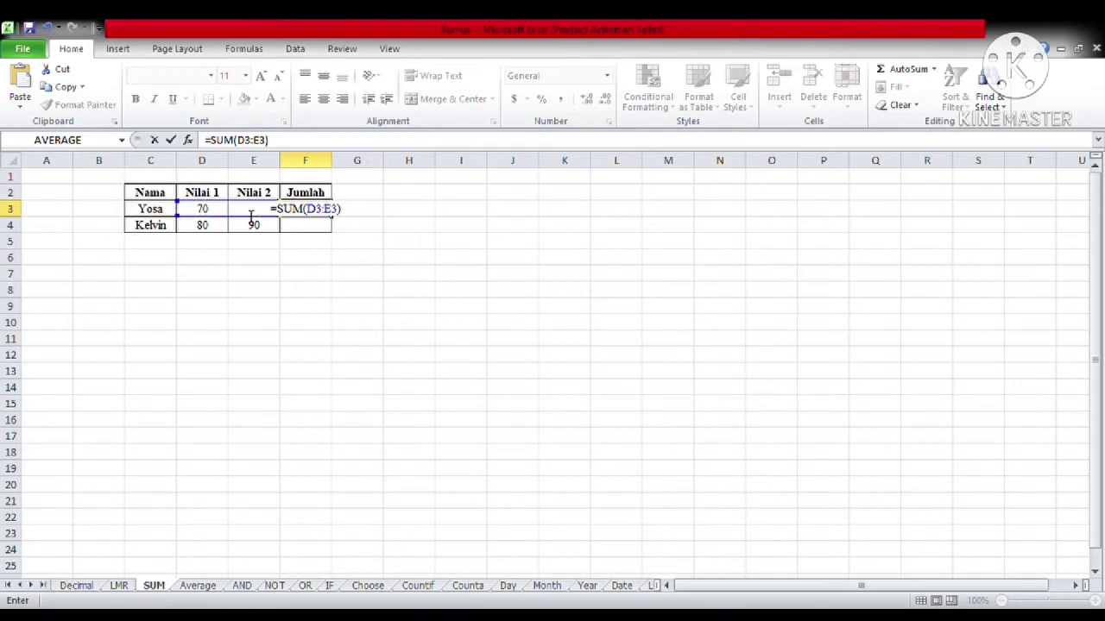
key(Return)
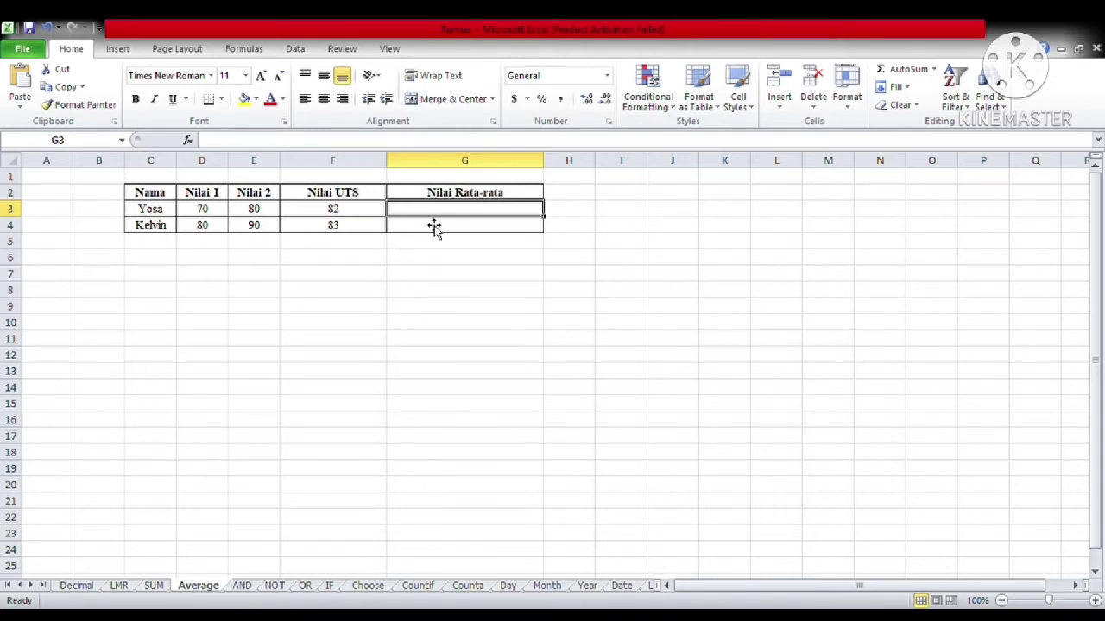
Step: Average the first student's three scores in the Nilai Rata-rata column with =AVERAGE(D3:F3) in cell G3
text(=a)
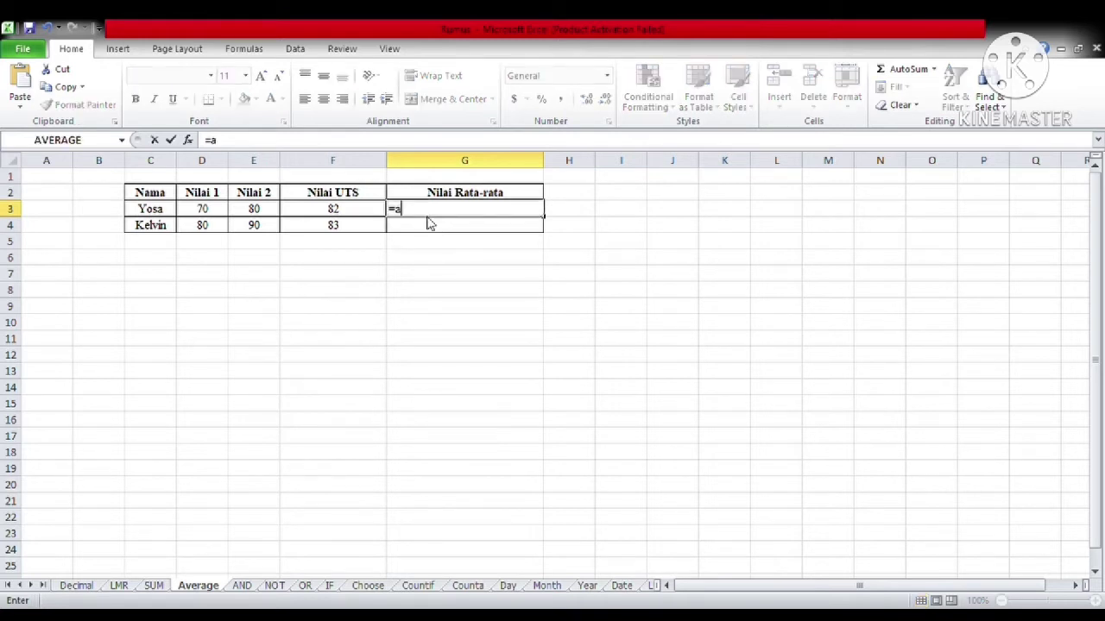
text(ver)
key(Tab)
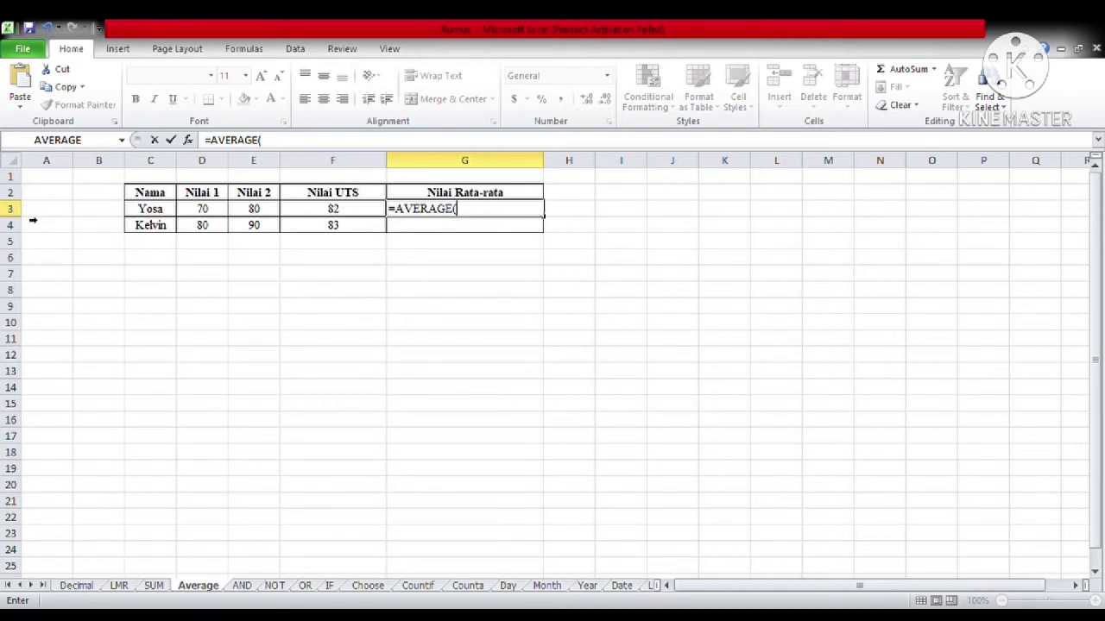
drag(208, 210, 308, 214)
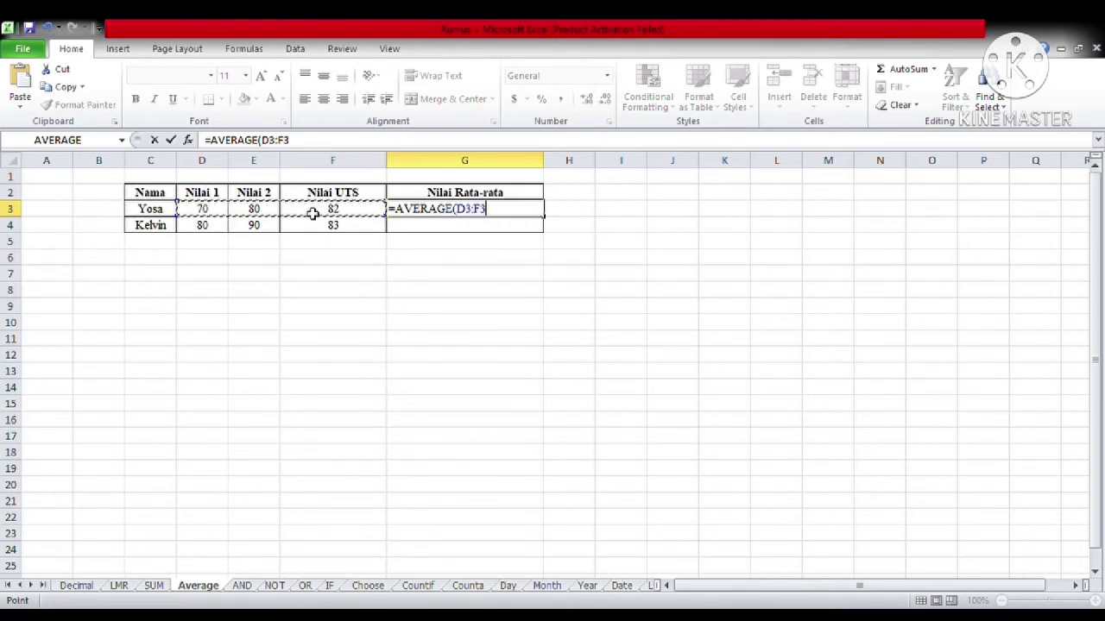
text())
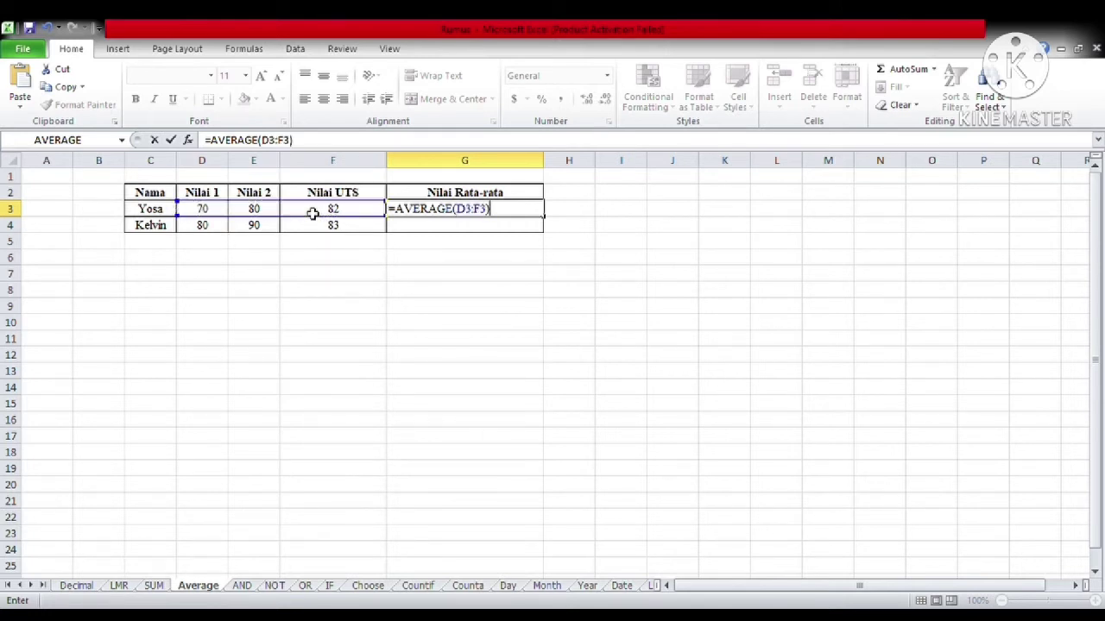
key(Return)
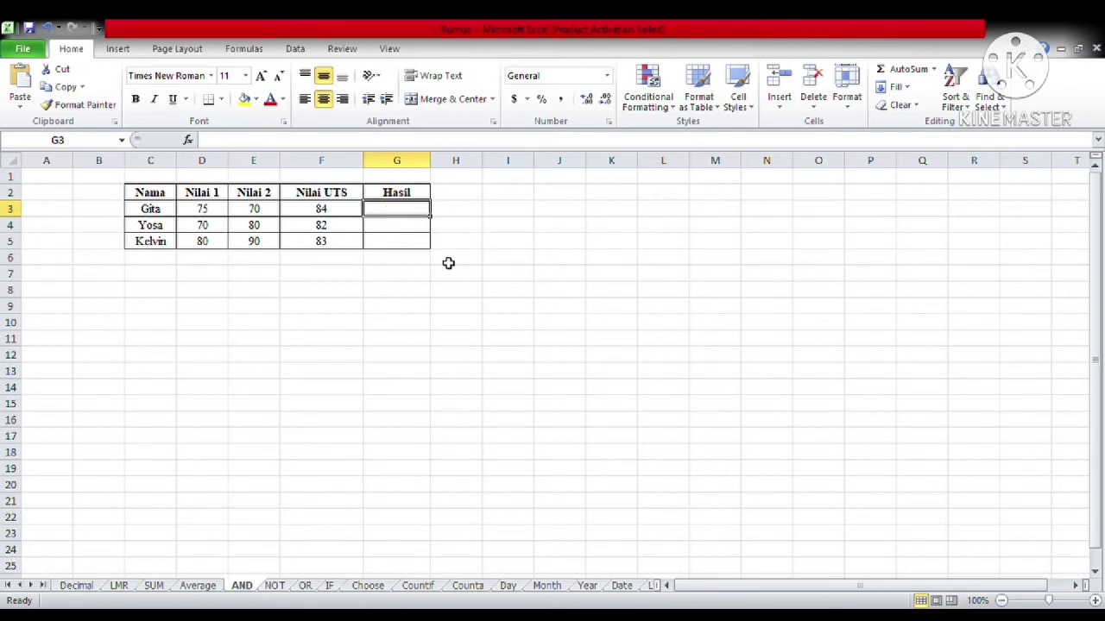
Step: Test whether the first student's Nilai 1 exceeds Nilai 2 by entering =AND(D3>E3) in Hasil cell G3
text(=and)
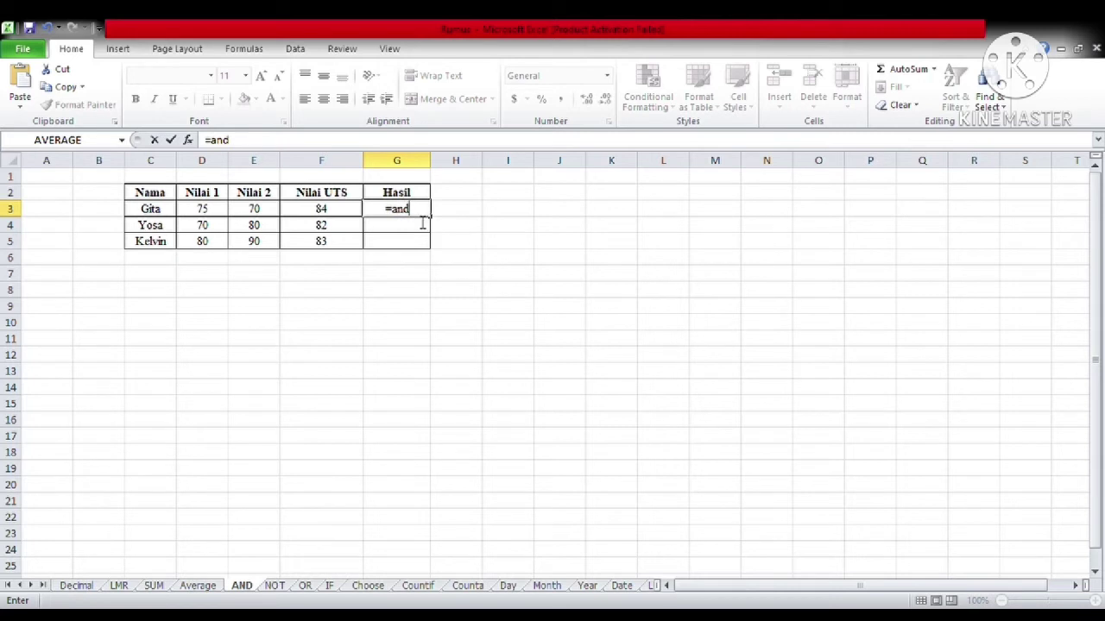
double_click(424, 227)
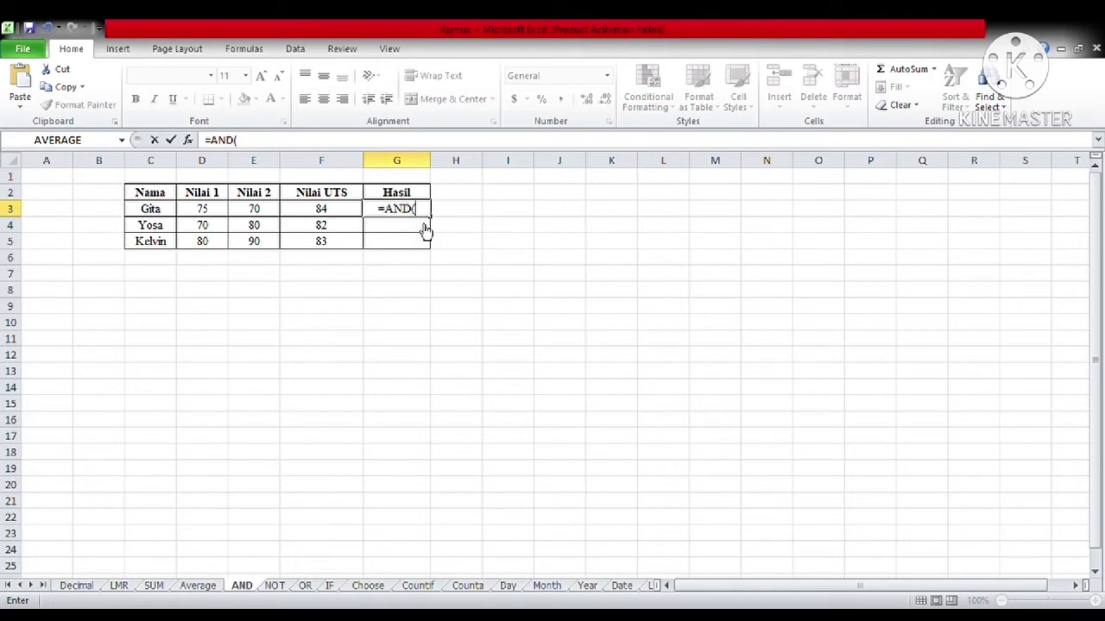
click(201, 213)
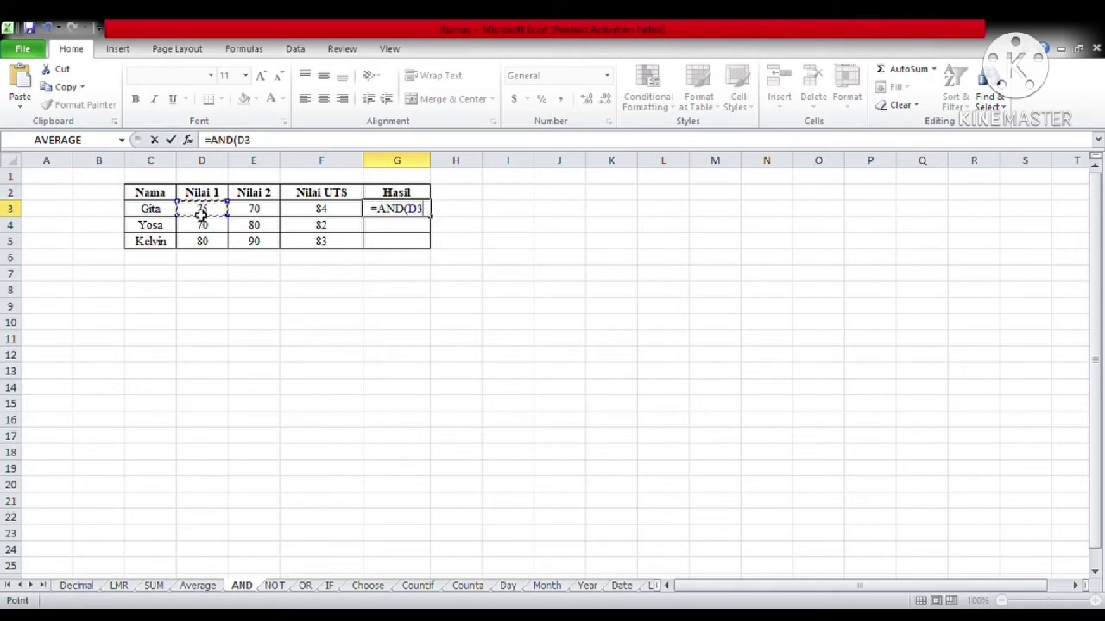
text(>)
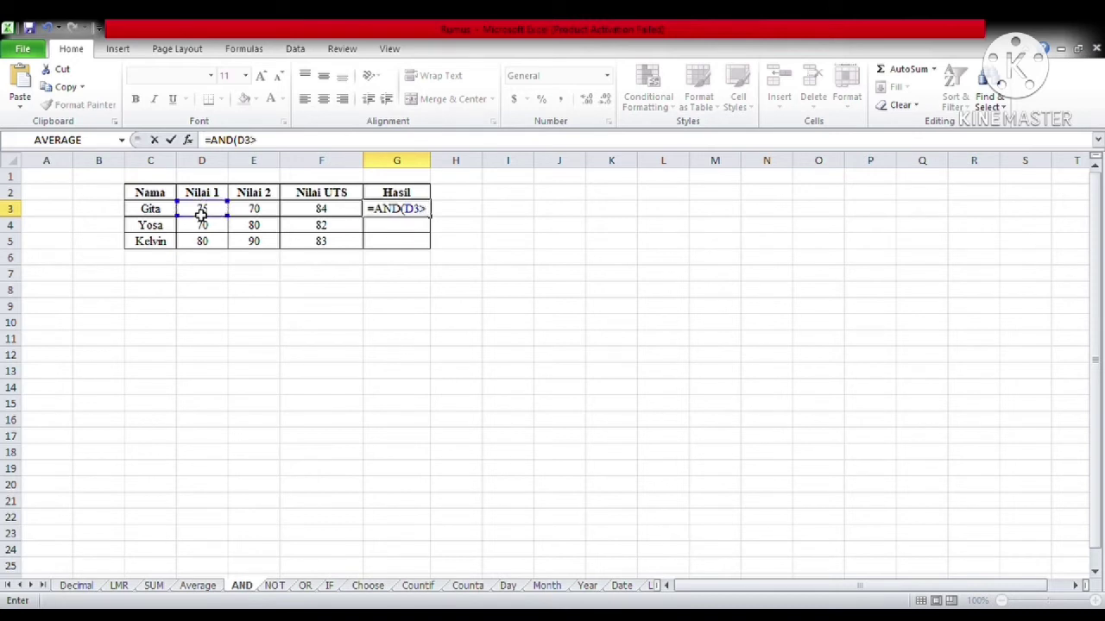
click(253, 214)
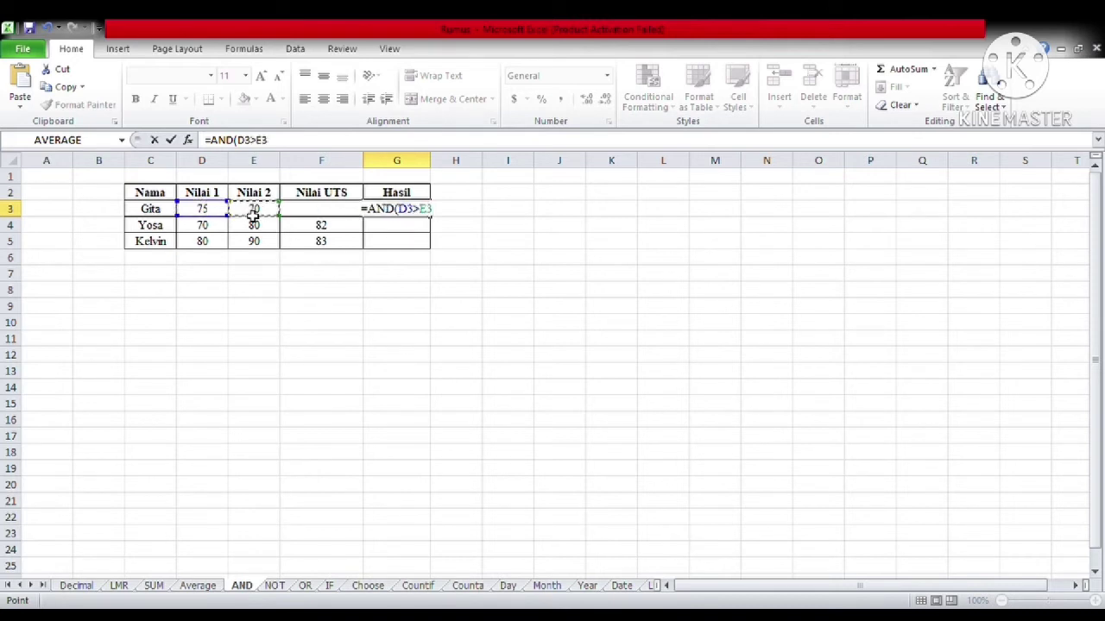
text())
key(Return)
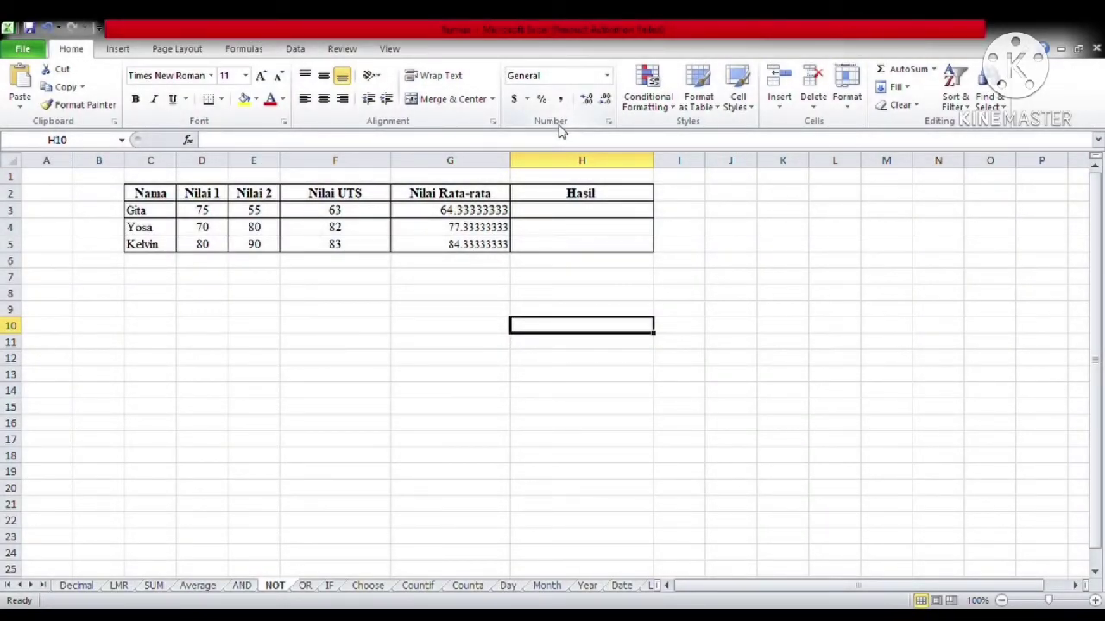
Step: Test whether the first average is not below the second by entering =NOT(G3<G4) in Hasil cell H3
click(539, 218)
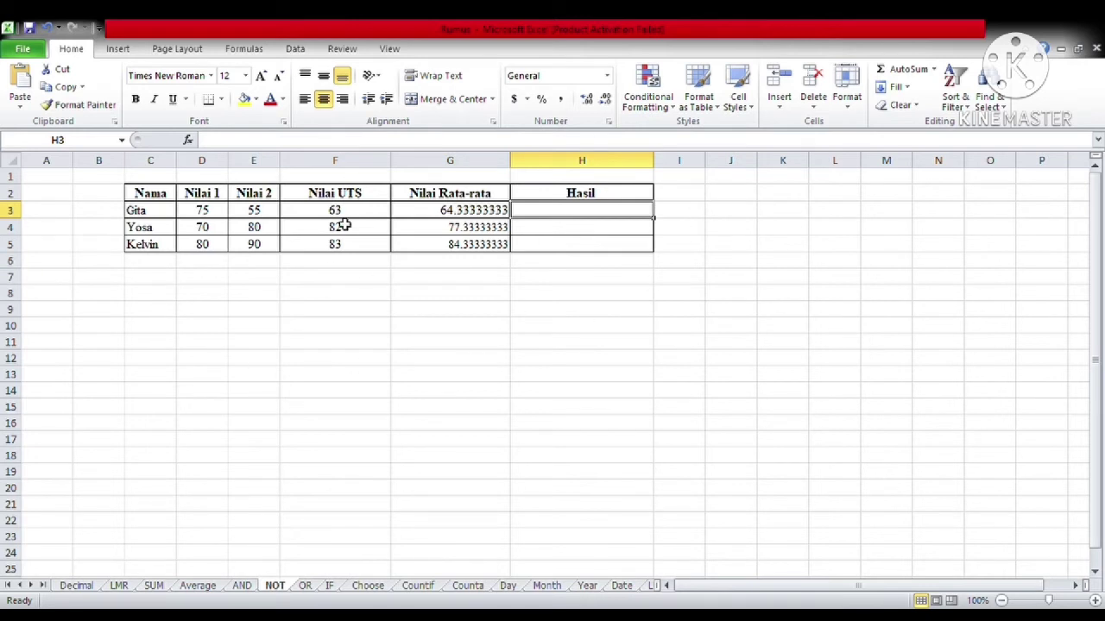
text(=)
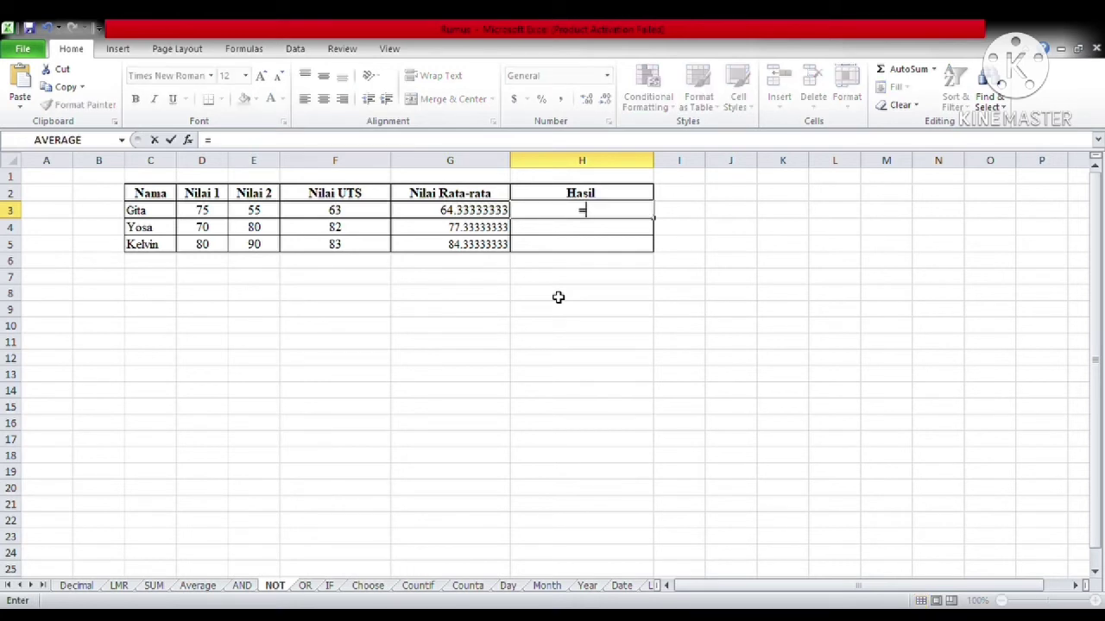
text(not)
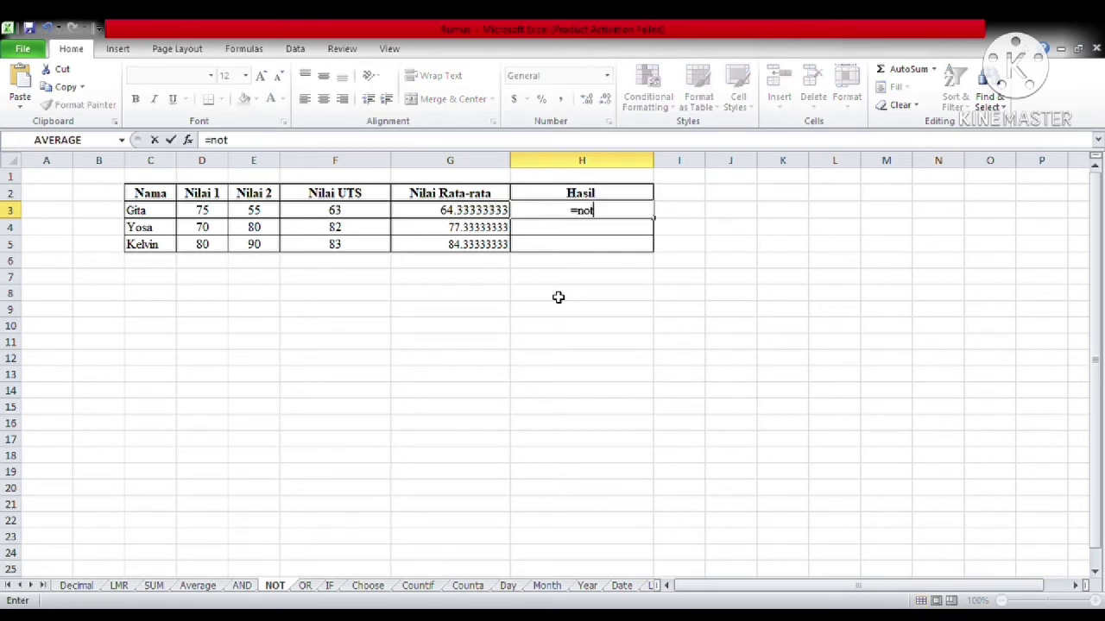
double_click(613, 239)
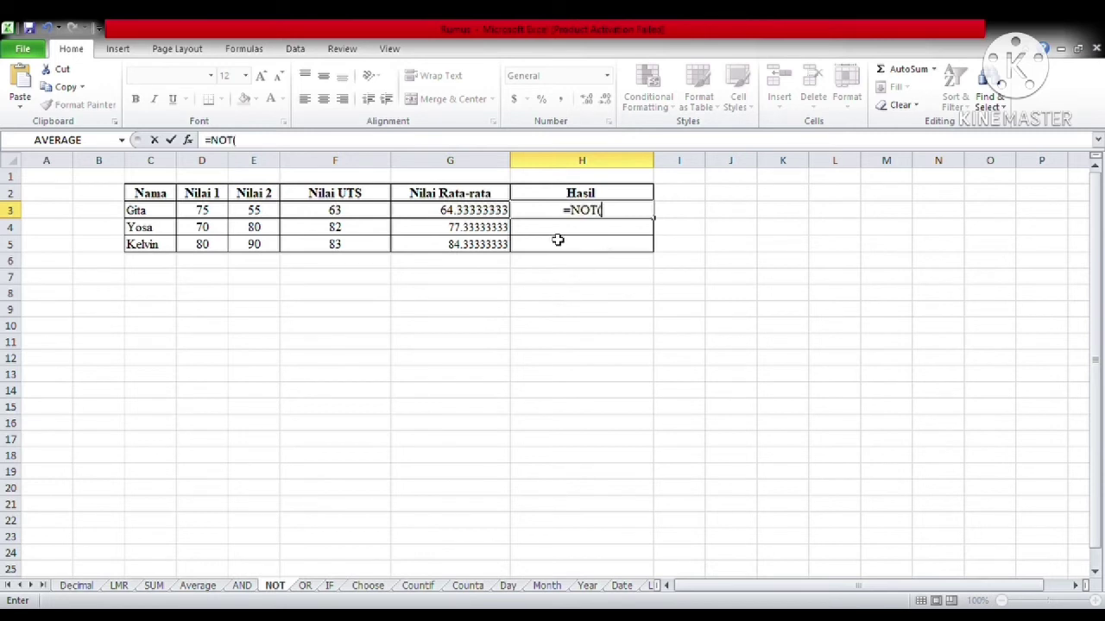
click(431, 218)
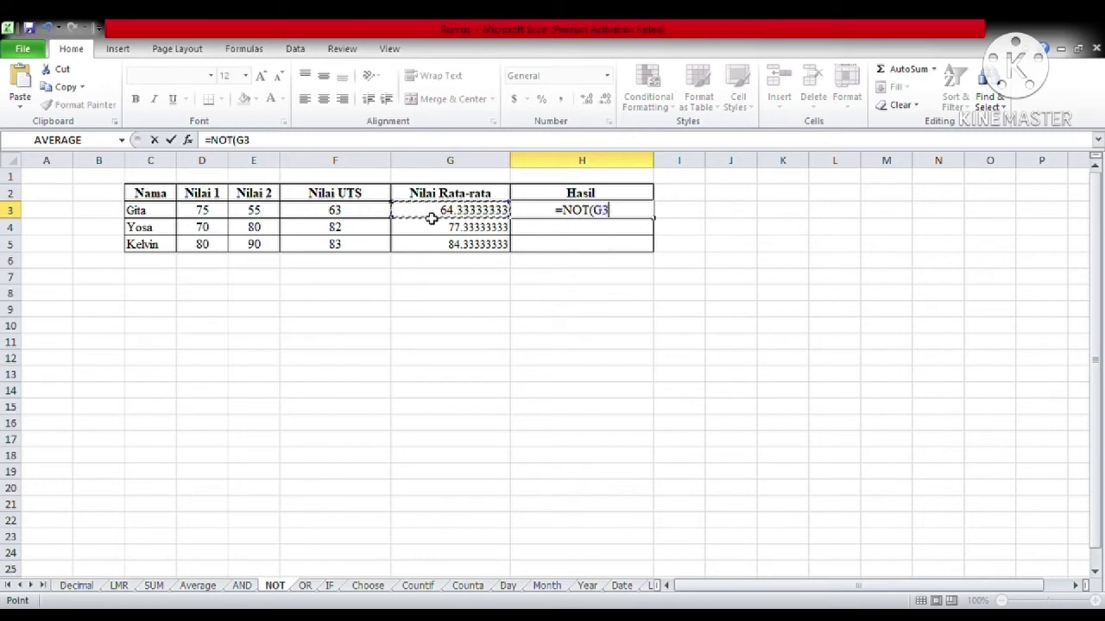
text(<)
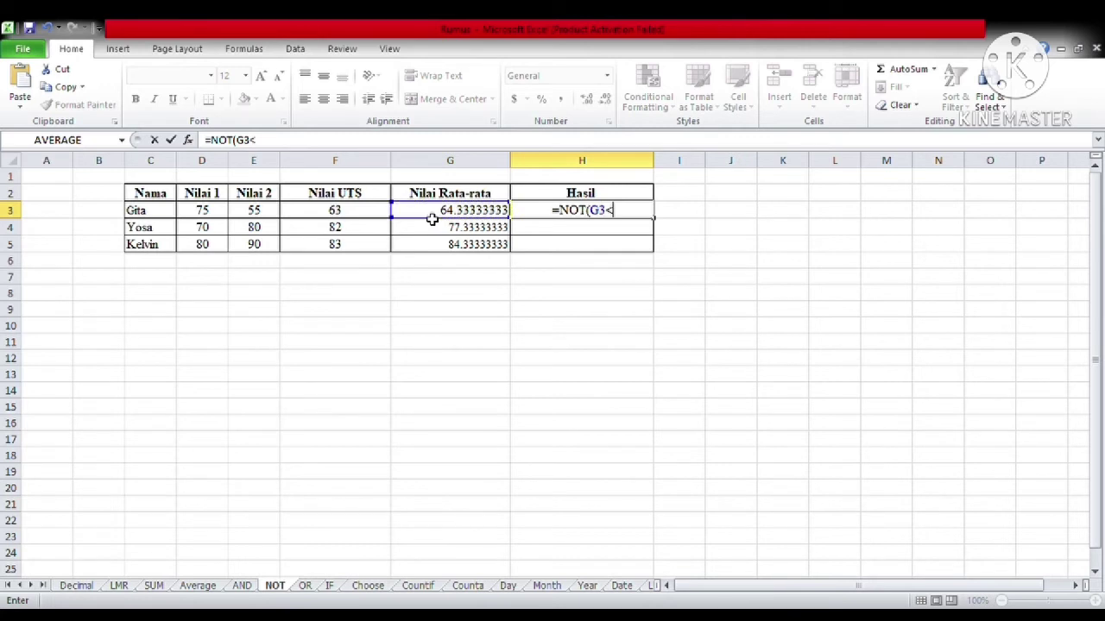
click(435, 234)
text())
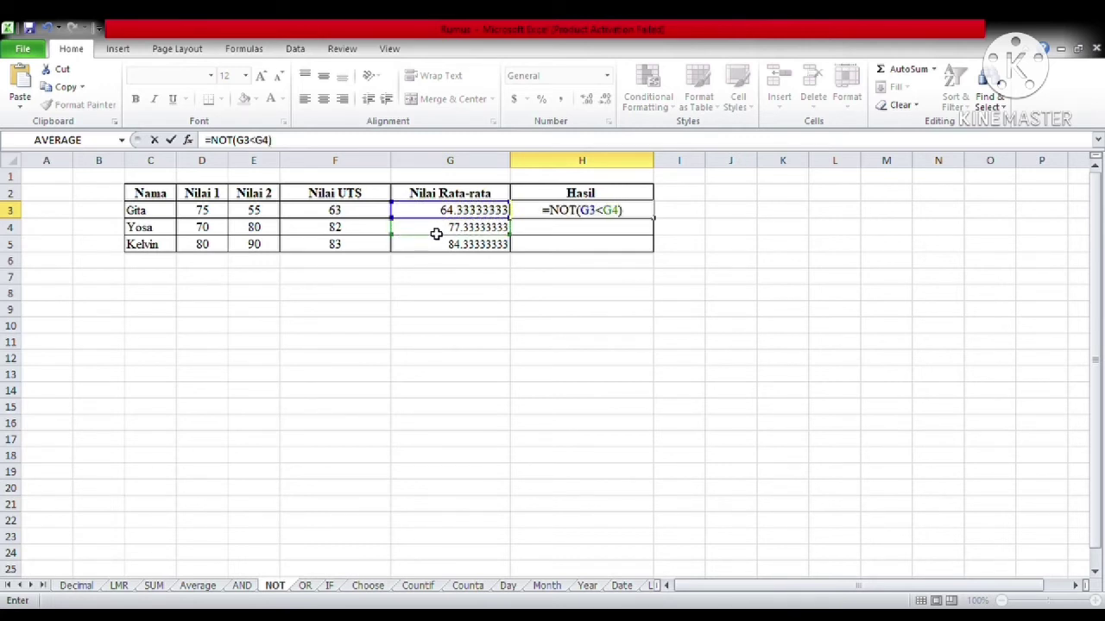
key(Return)
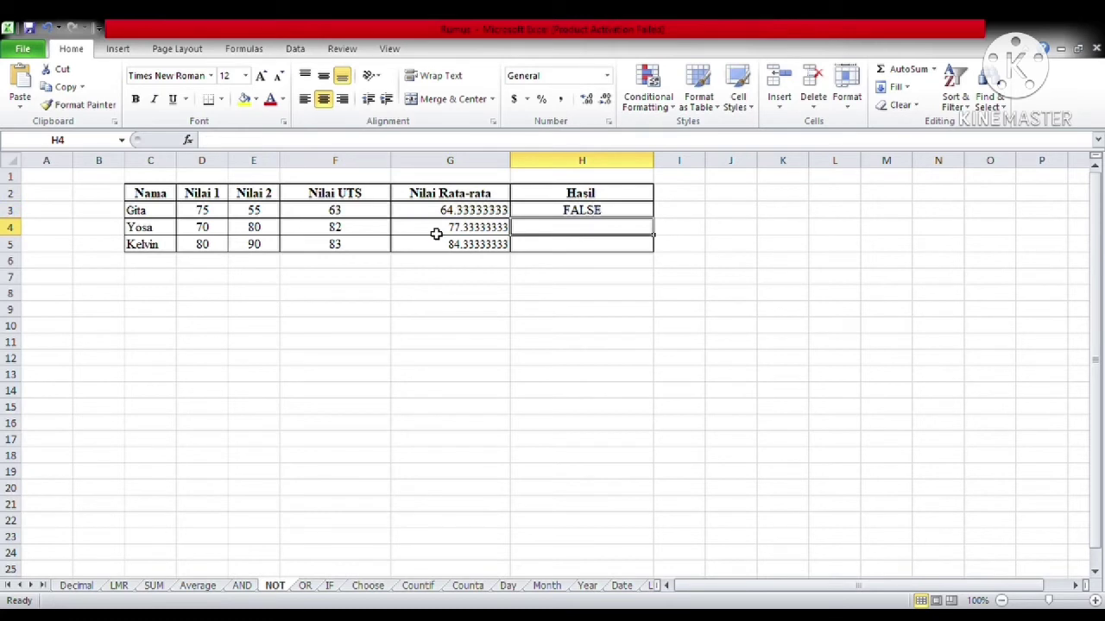
click(606, 209)
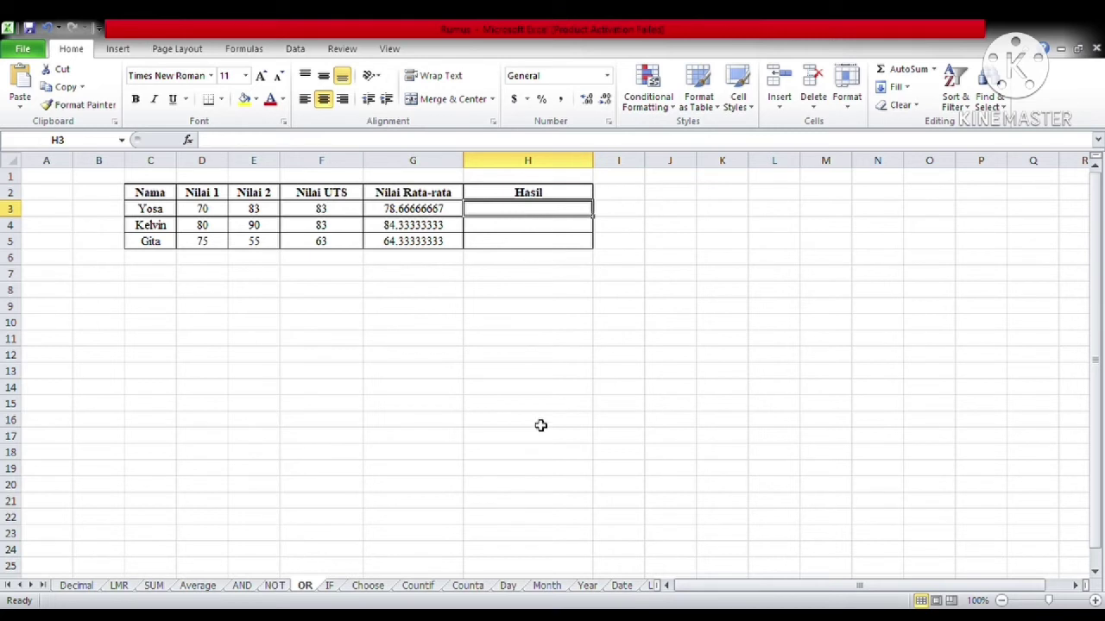
Step: On the OR sheet, start an IF formula in Hasil cell H3 with the condition OR(F3>=75,G3<75)
text(=if)
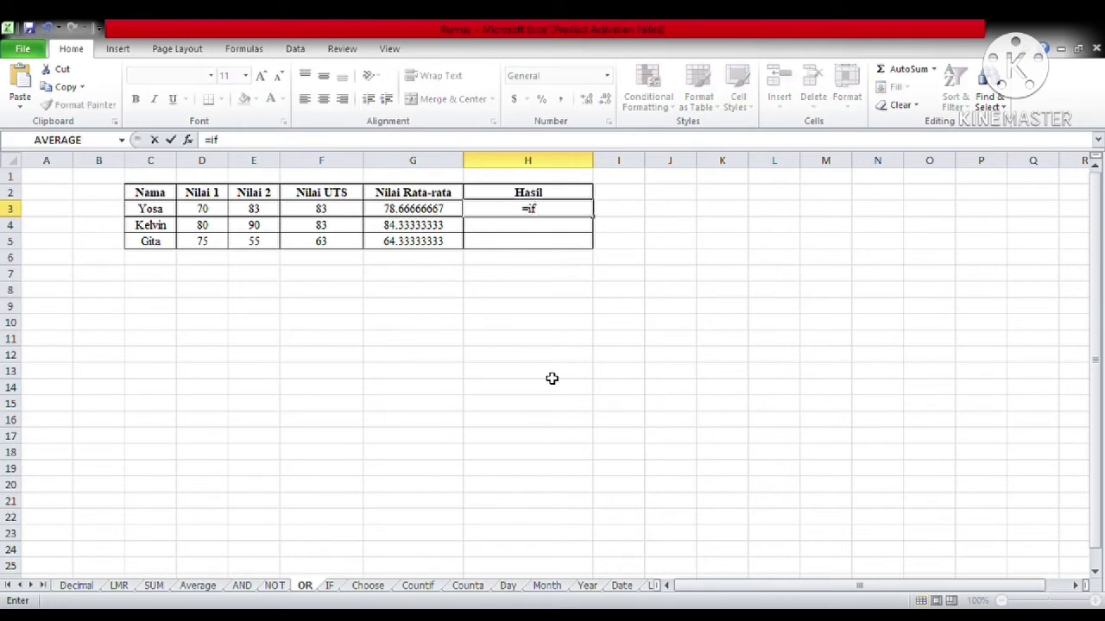
key(Tab)
text(or)
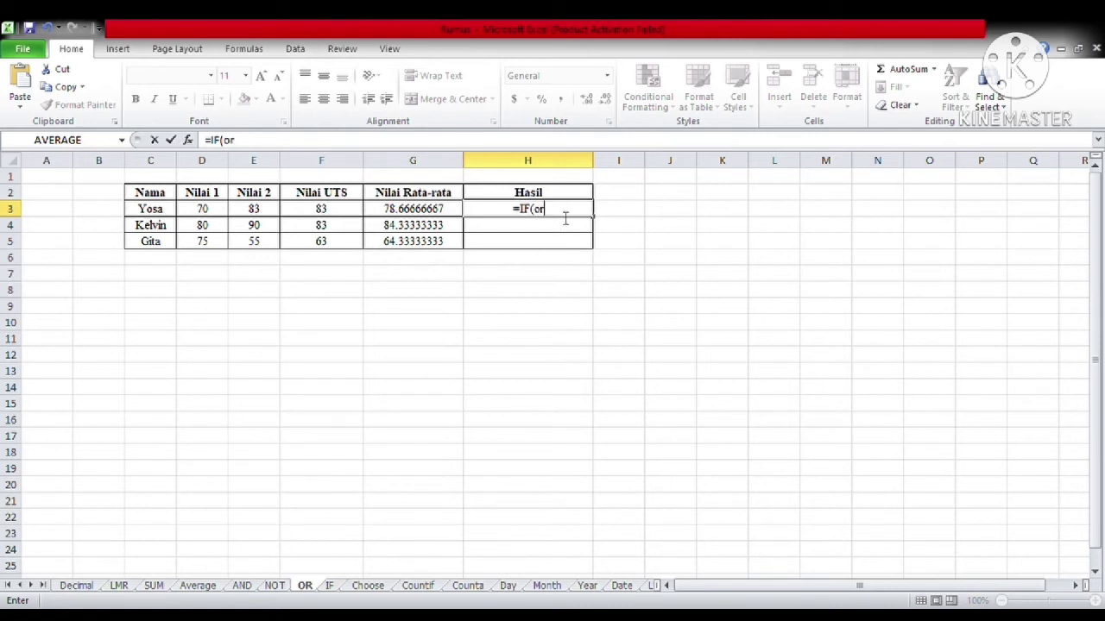
key(Tab)
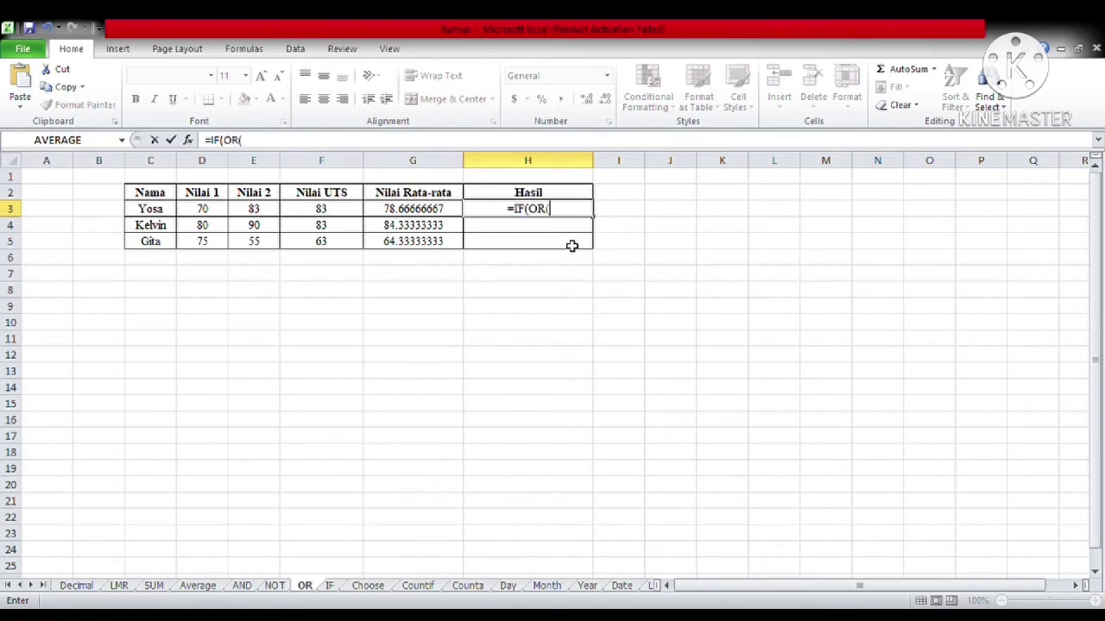
click(329, 216)
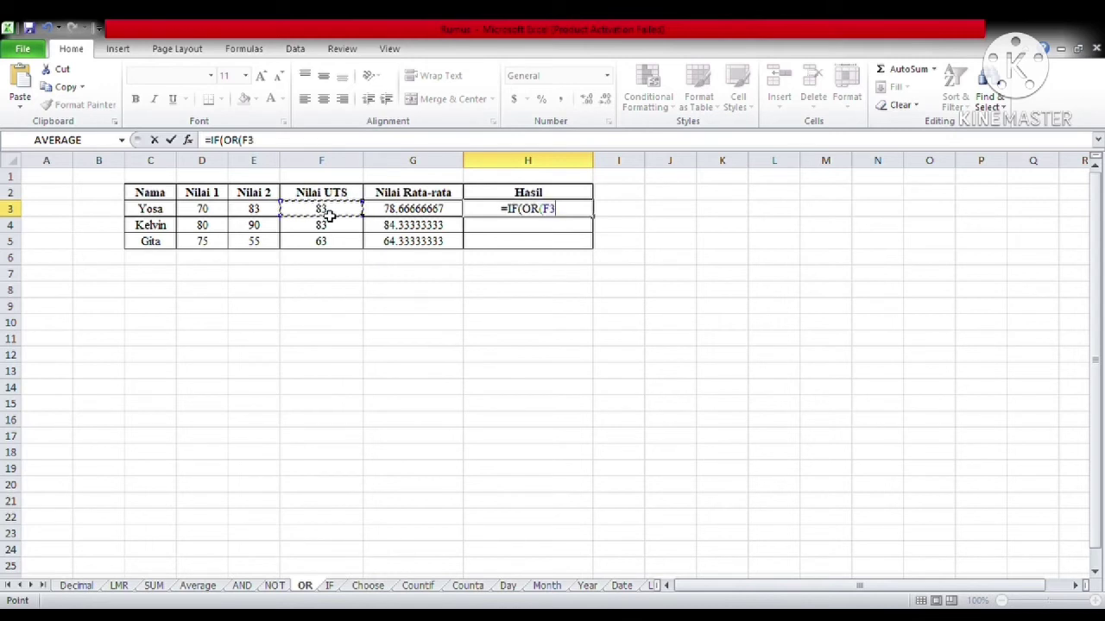
text(>=)
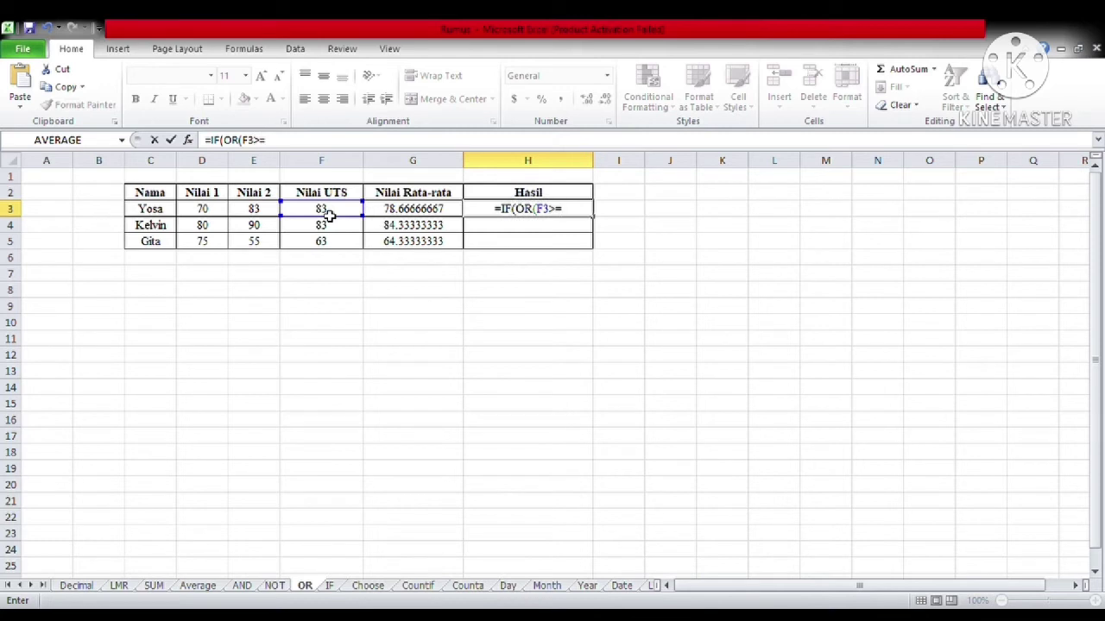
text(75,)
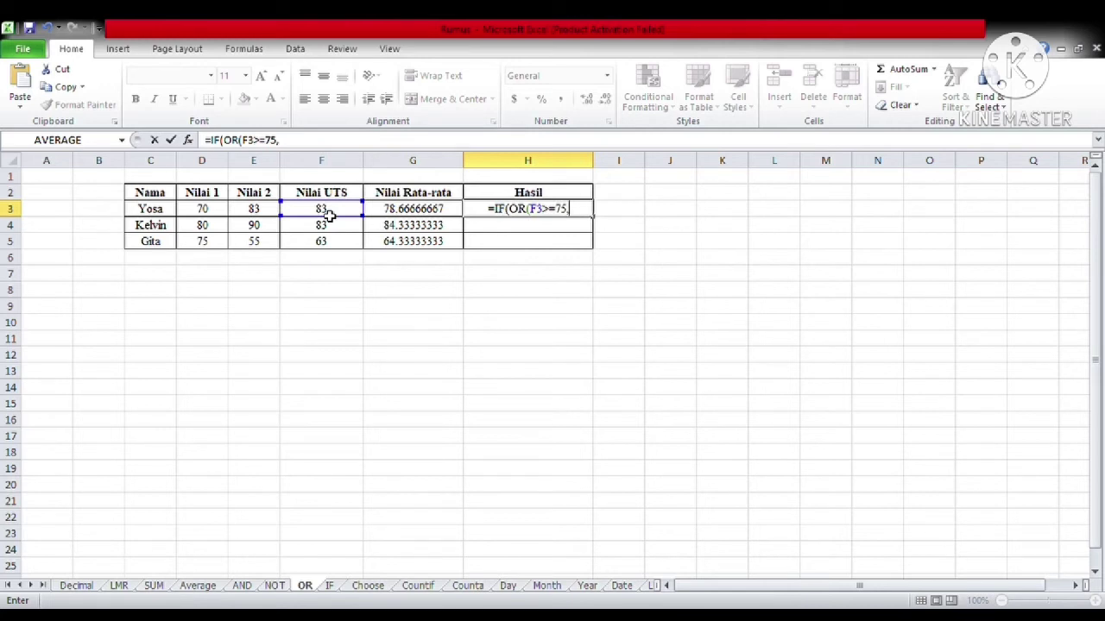
click(403, 214)
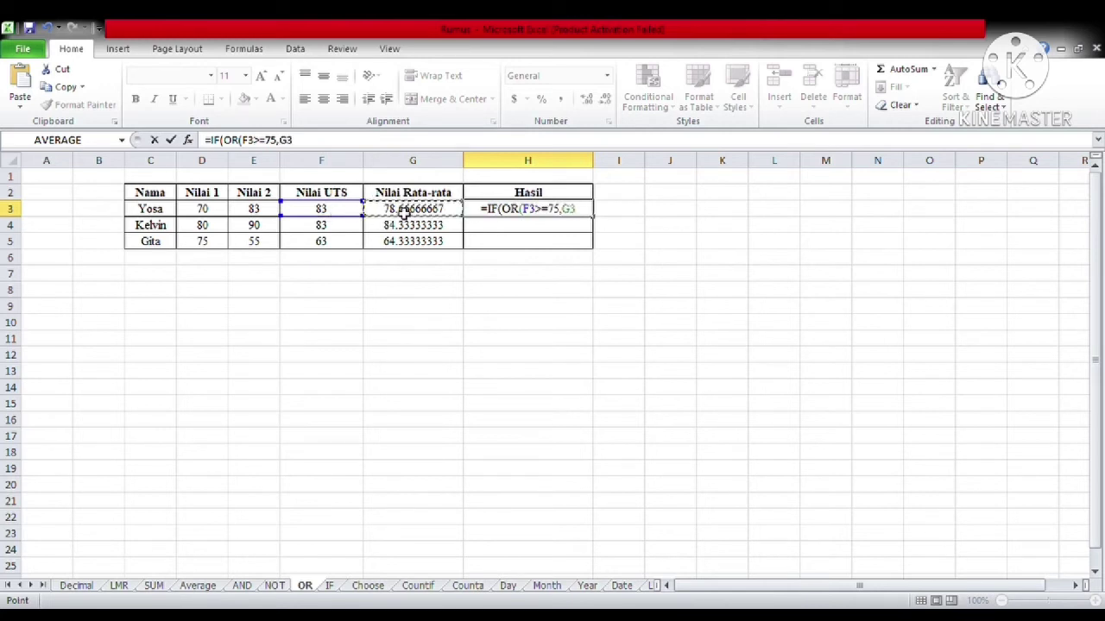
text(<)
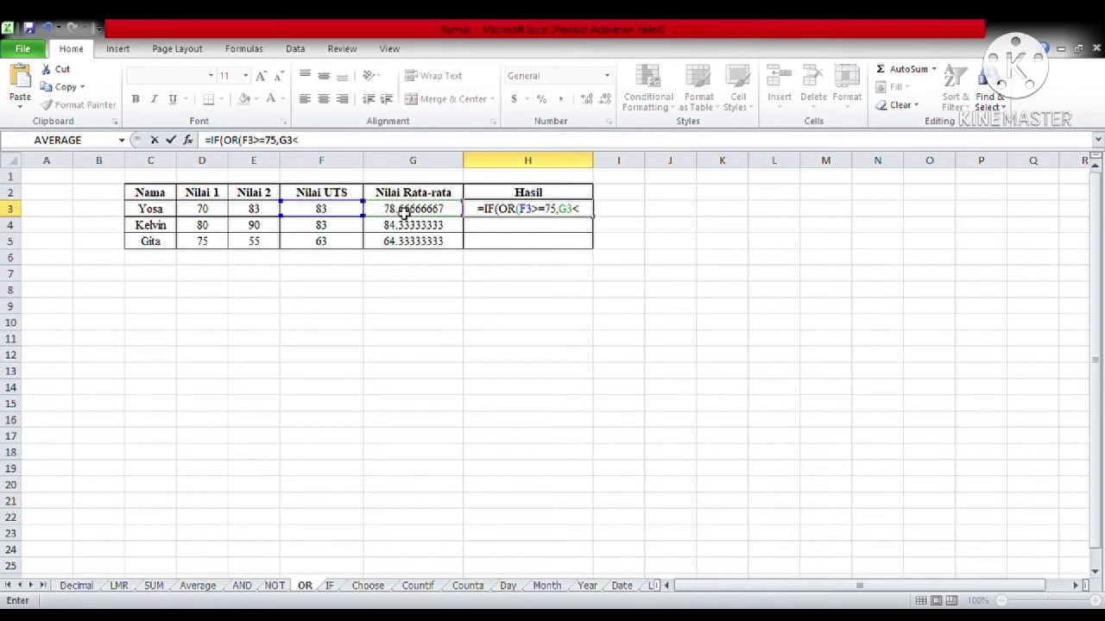
text(75)
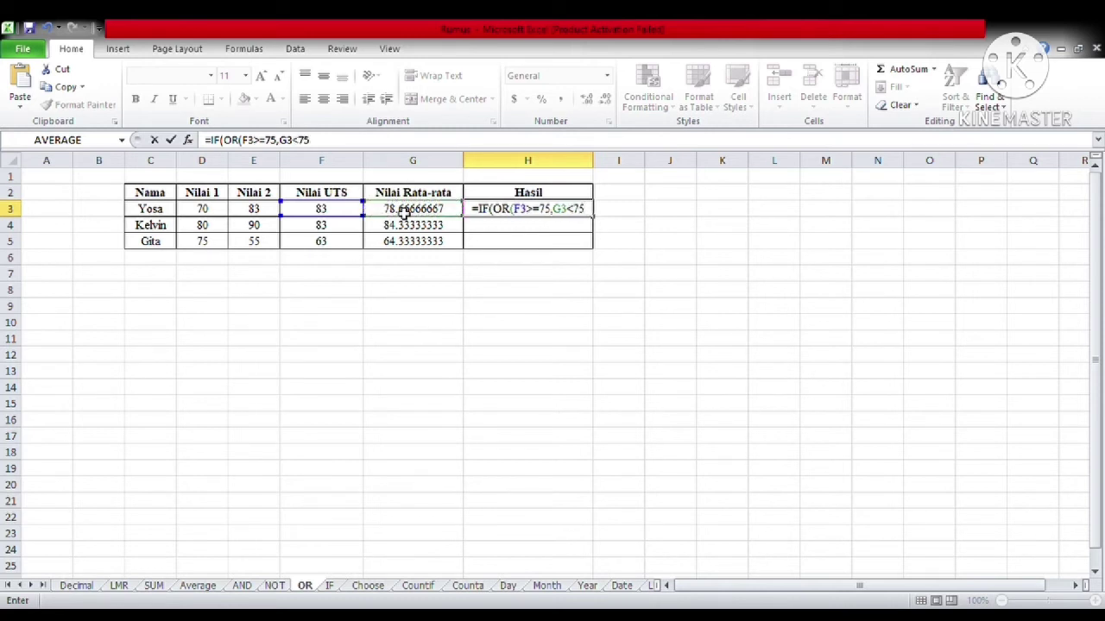
text())
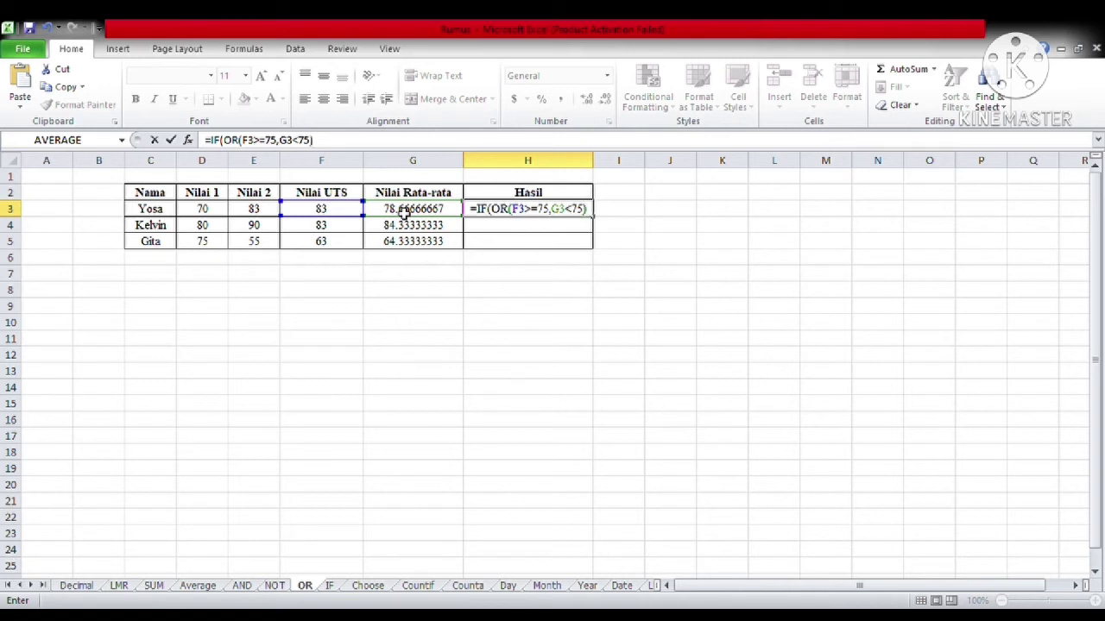
Step: Complete the IF formula with "LULUS" as the true result and "TIDAK LULUS" as the false result
text(,)
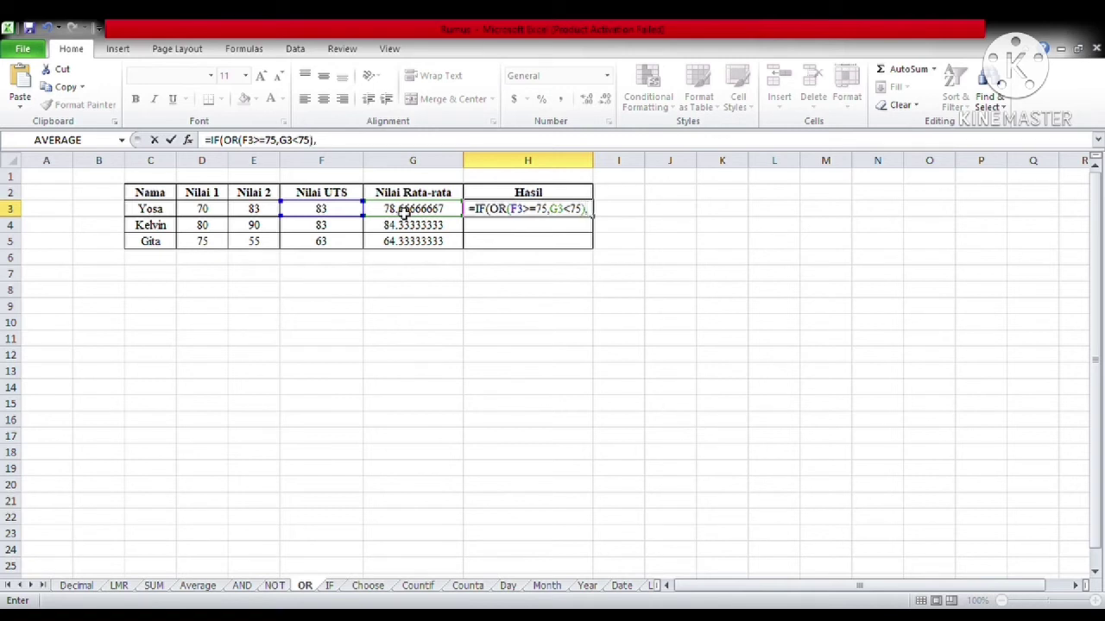
text(")
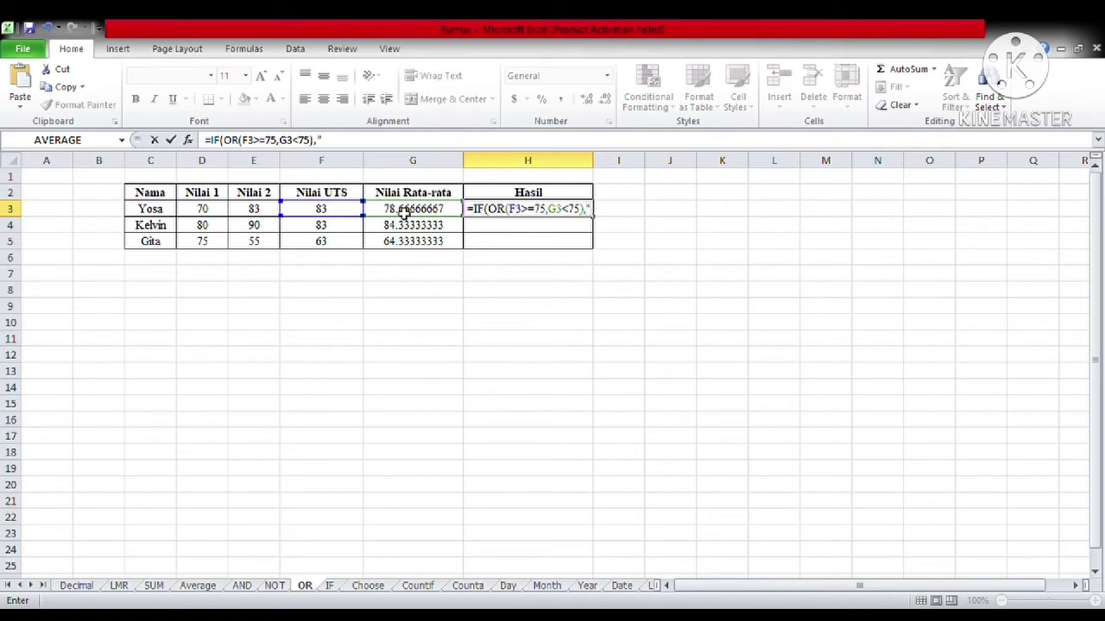
text(LULUS")
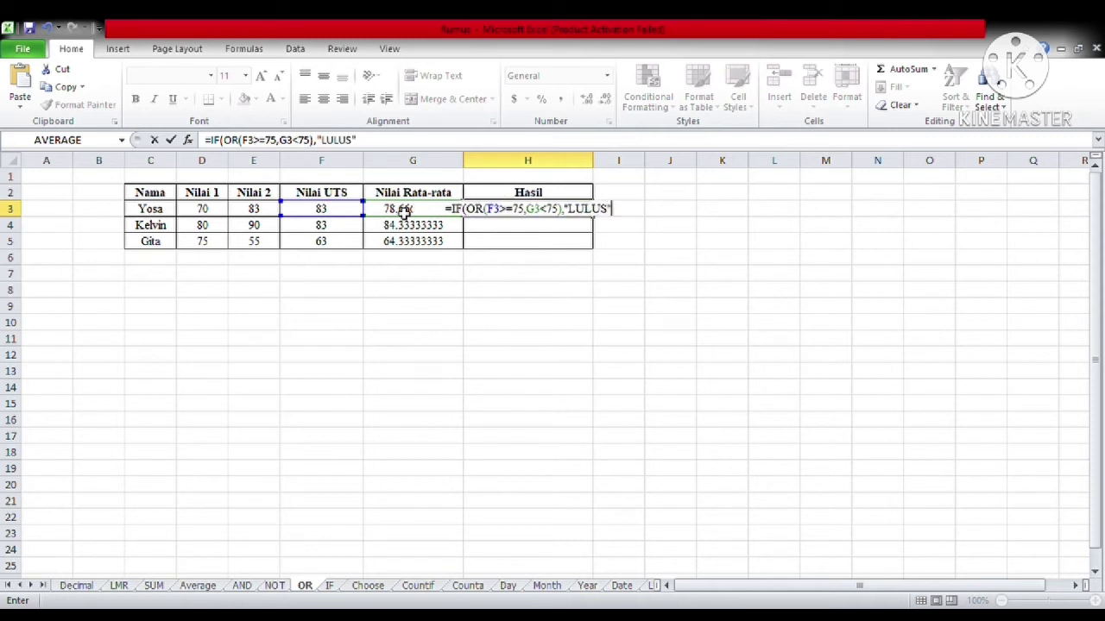
text(,)
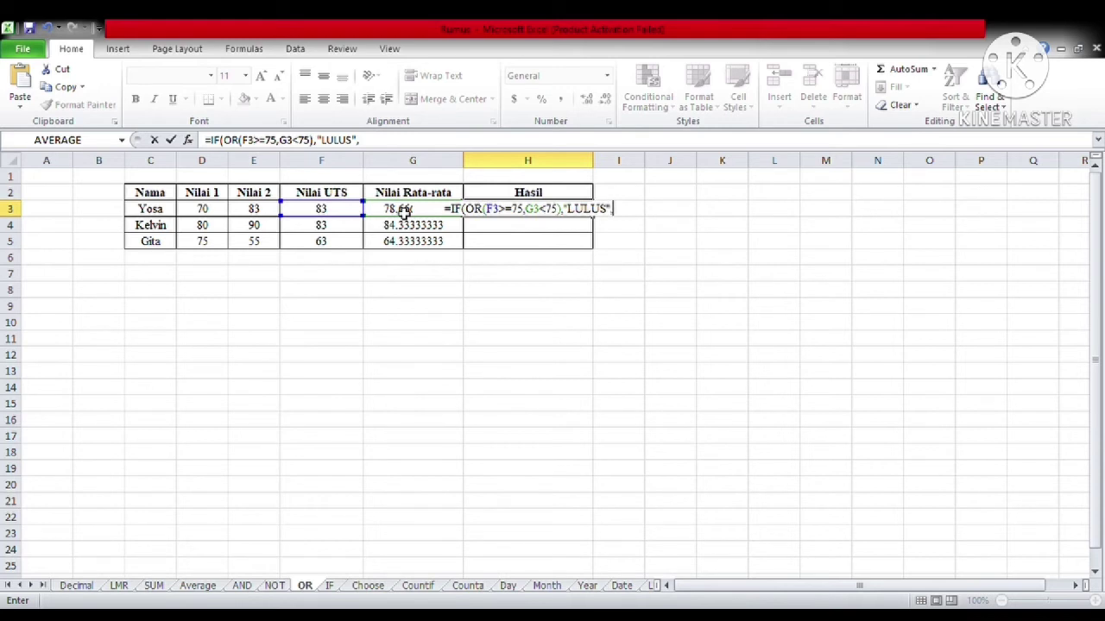
text(")
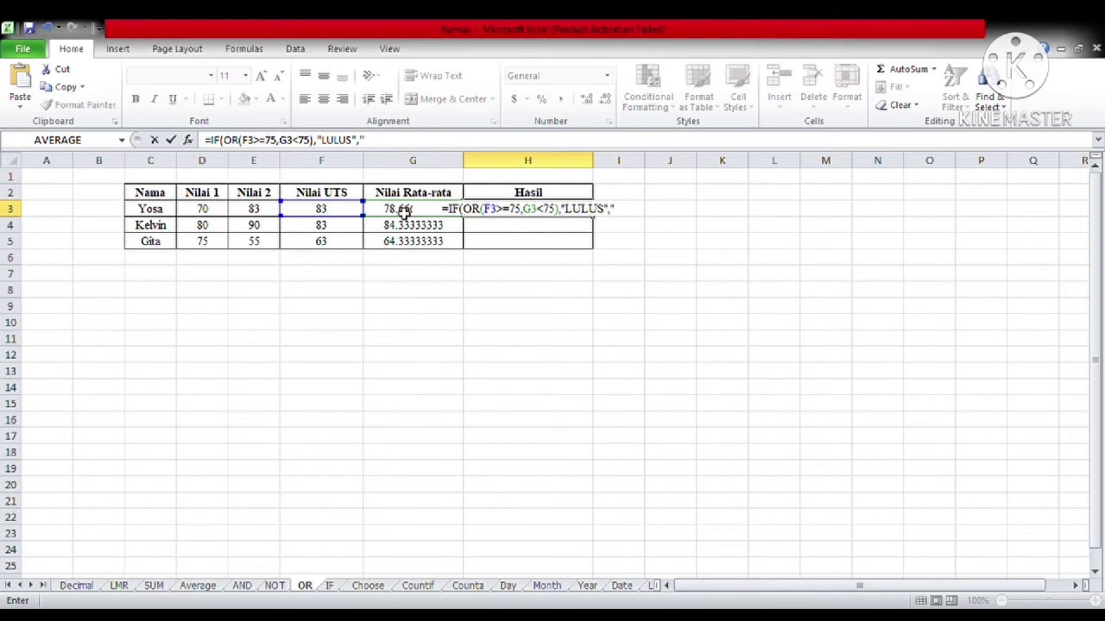
text(TIDAK)
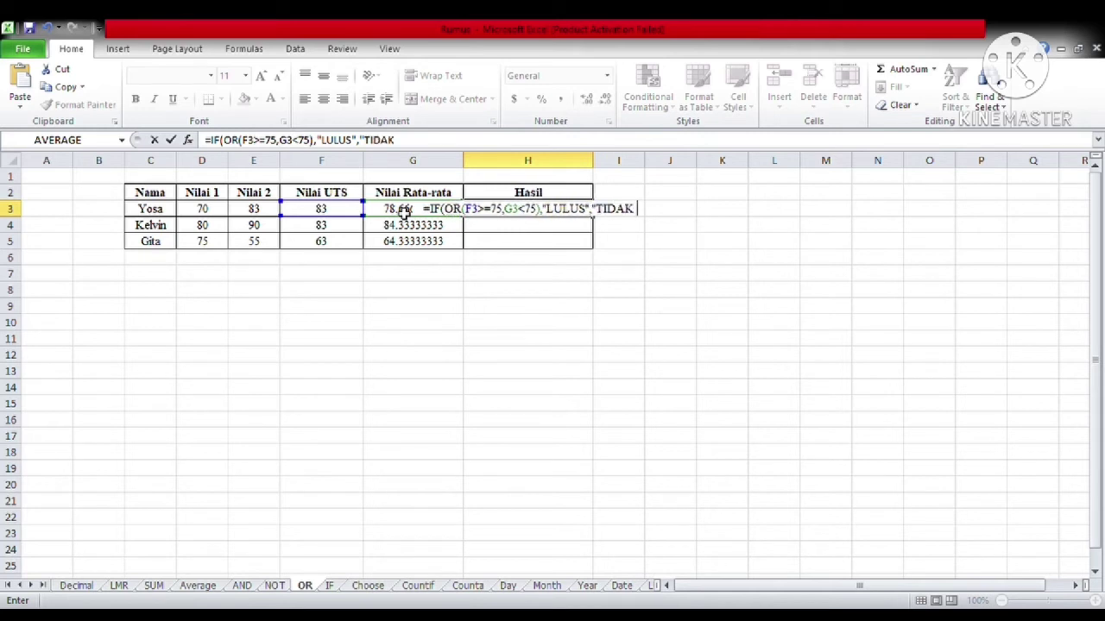
text( LULUS")
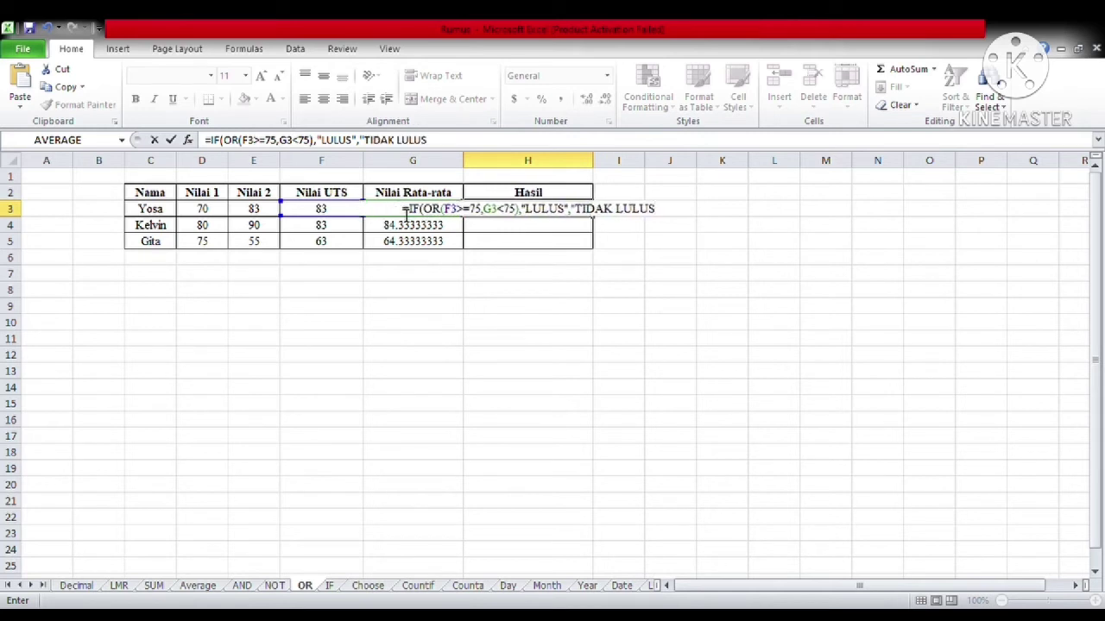
text())
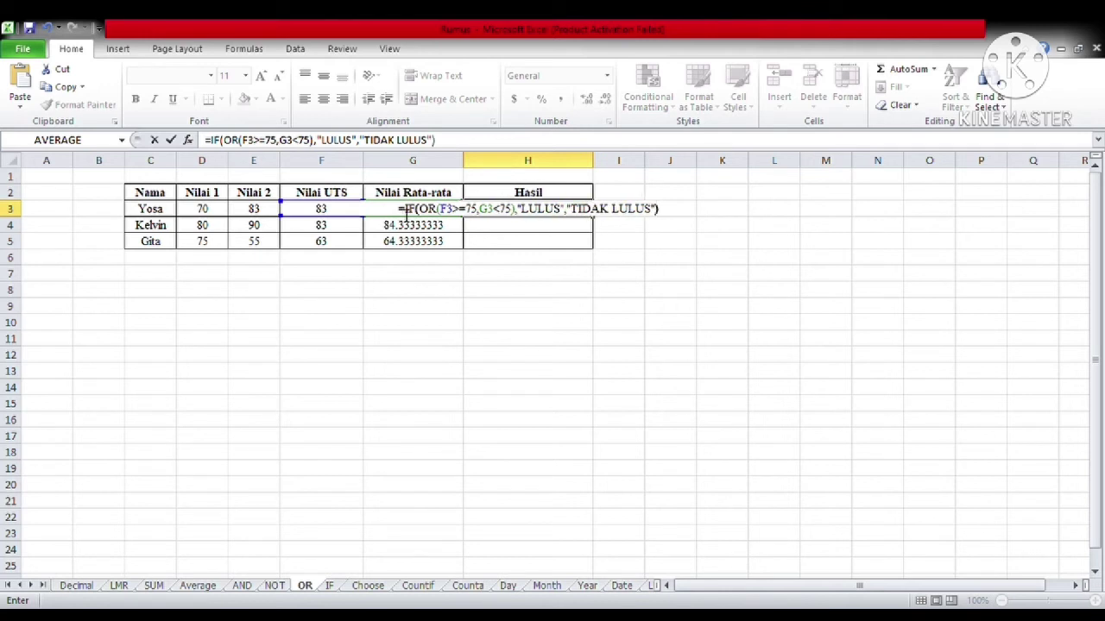
key(Return)
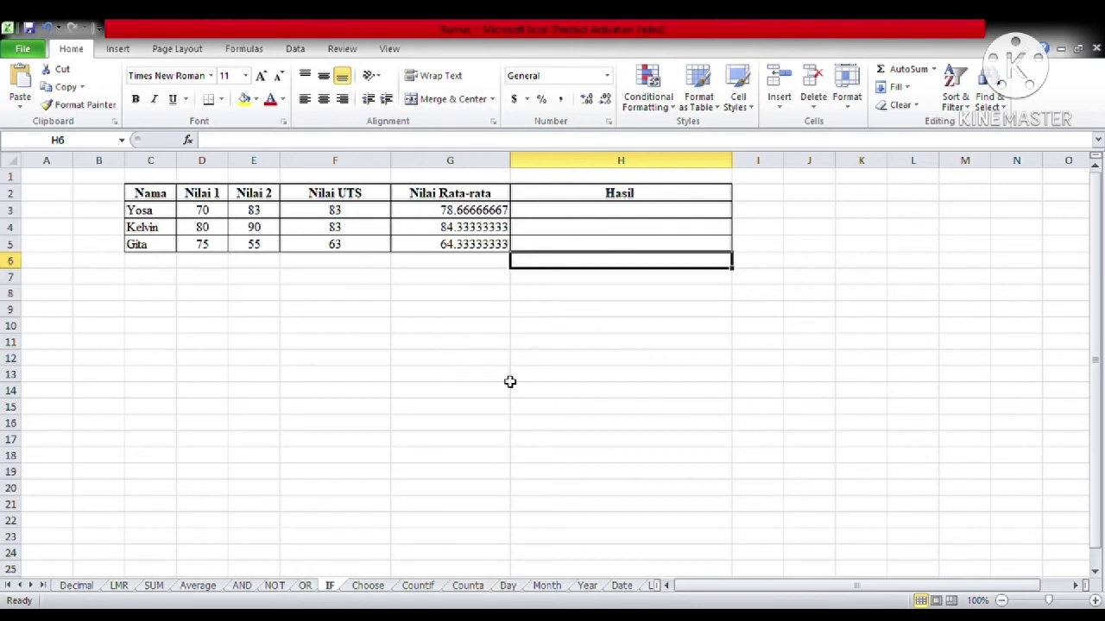
Step: On the IF sheet, start an IF formula in Hasil cell H3 with the condition G3<75
click(567, 214)
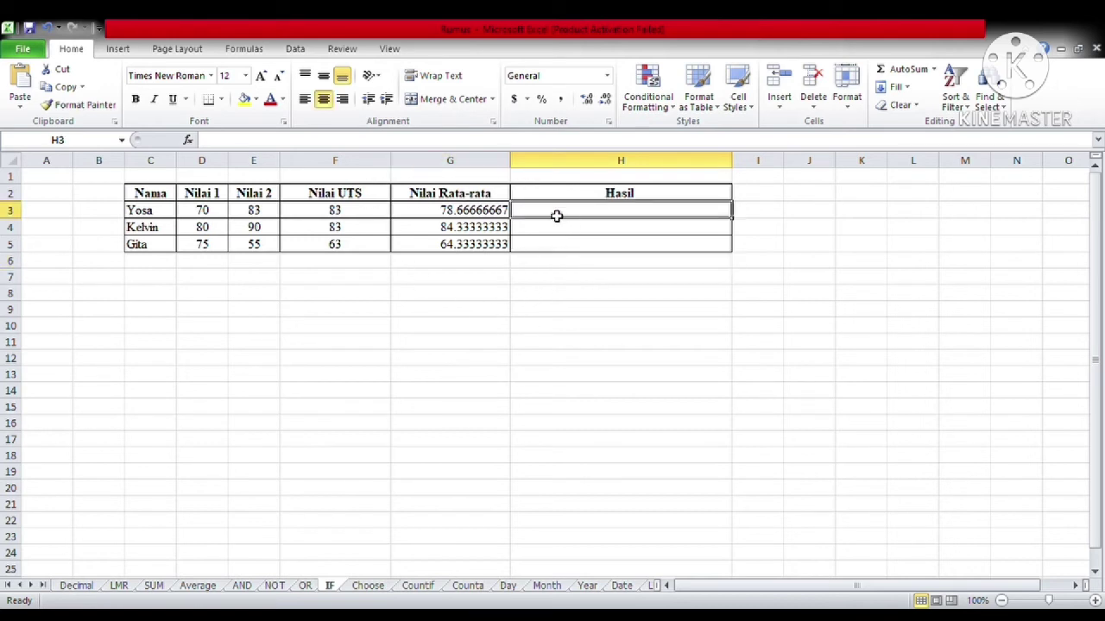
text(=)
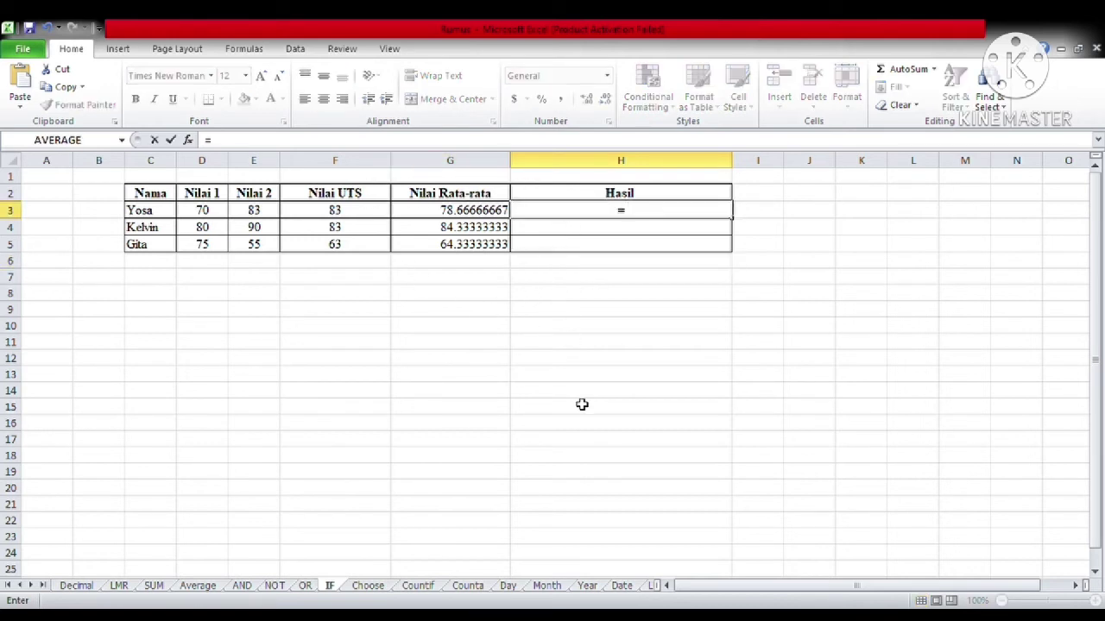
text(if)
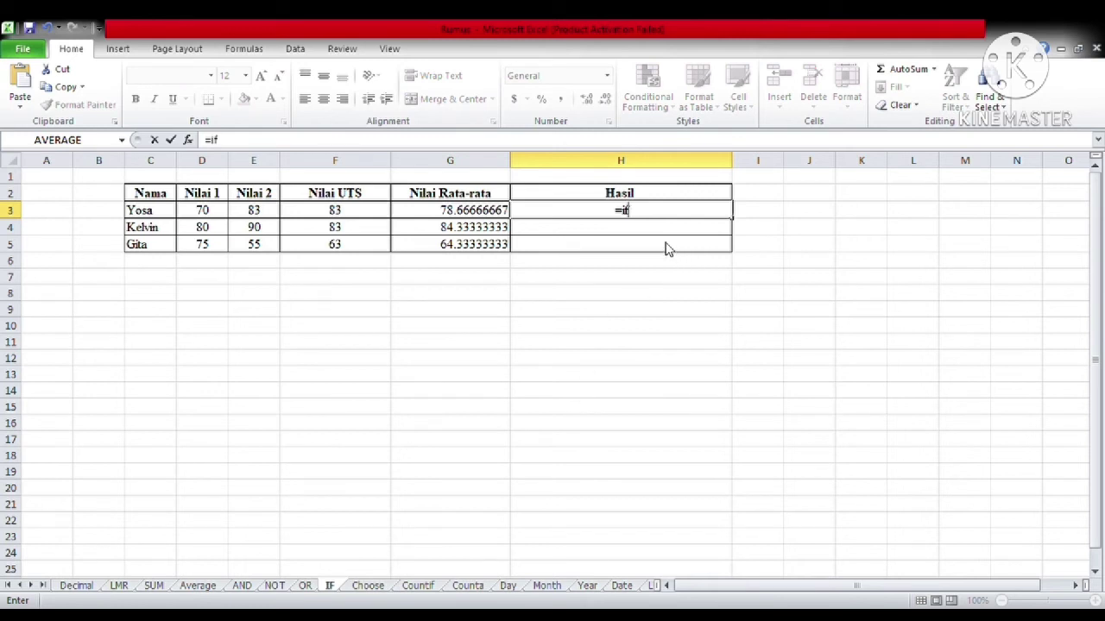
key(Tab)
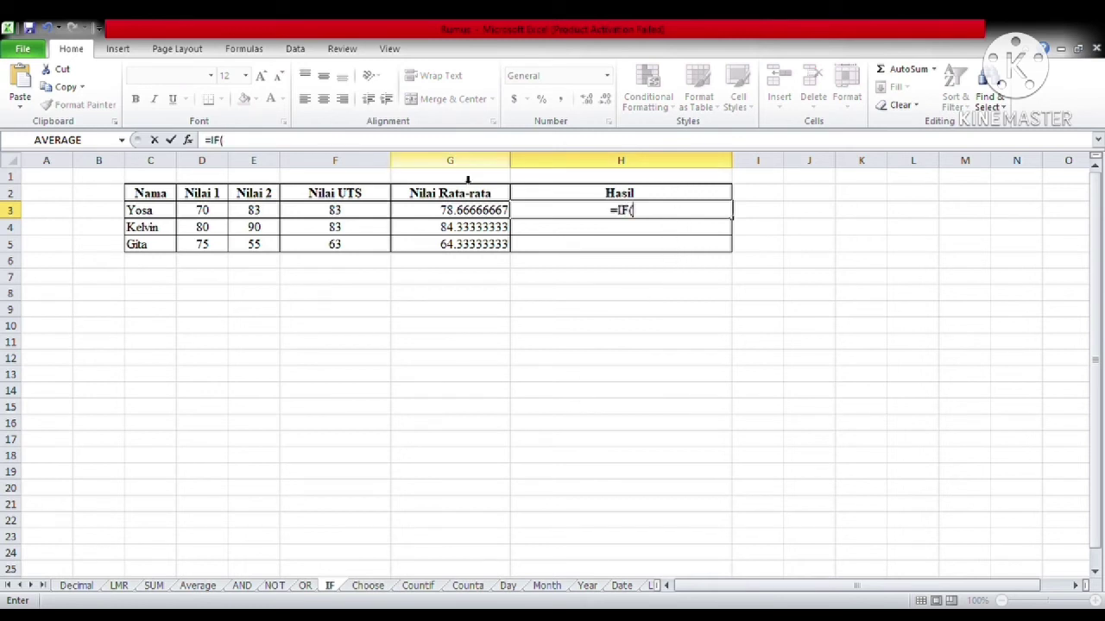
click(448, 215)
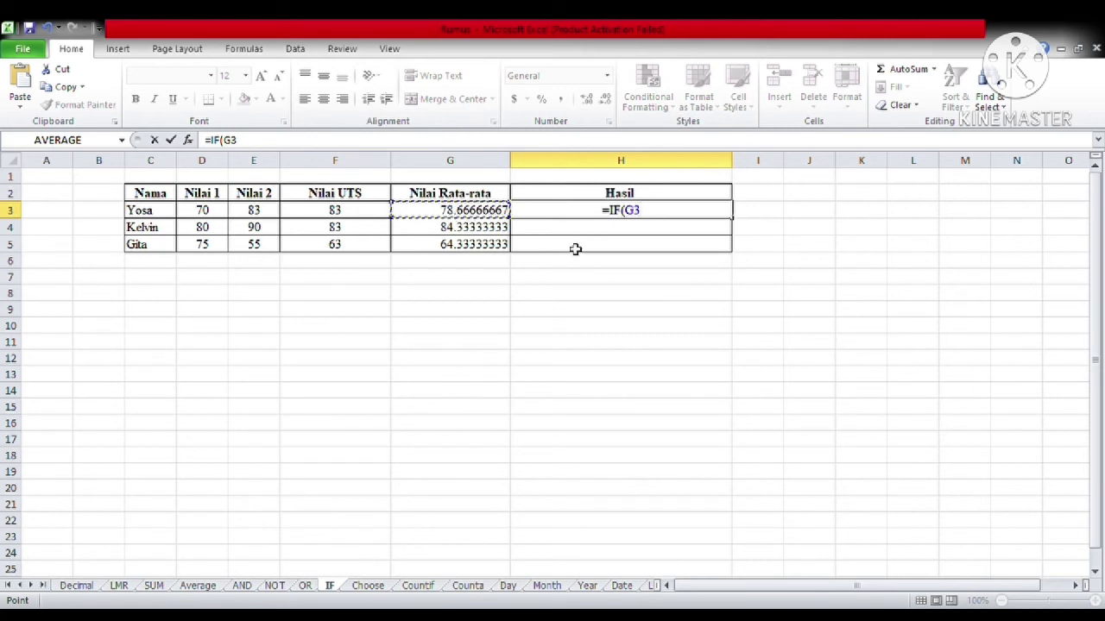
text(<75)
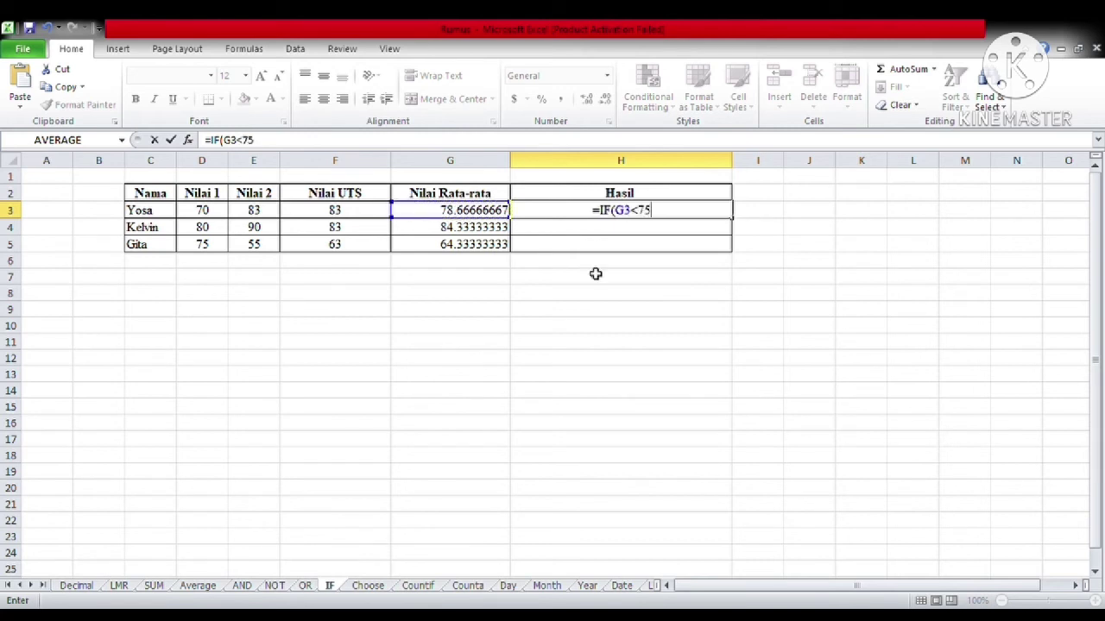
Step: Finish the H3 formula with "TIDAK LULUS" as the true result and "LULUS" as the false result
text(,"T)
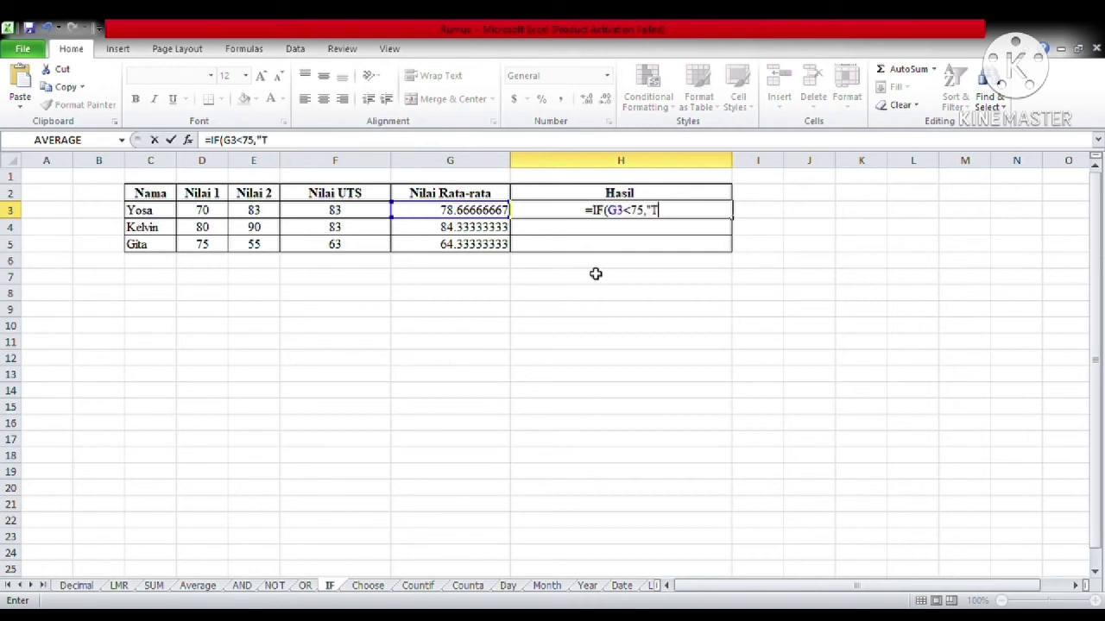
text(IDAK)
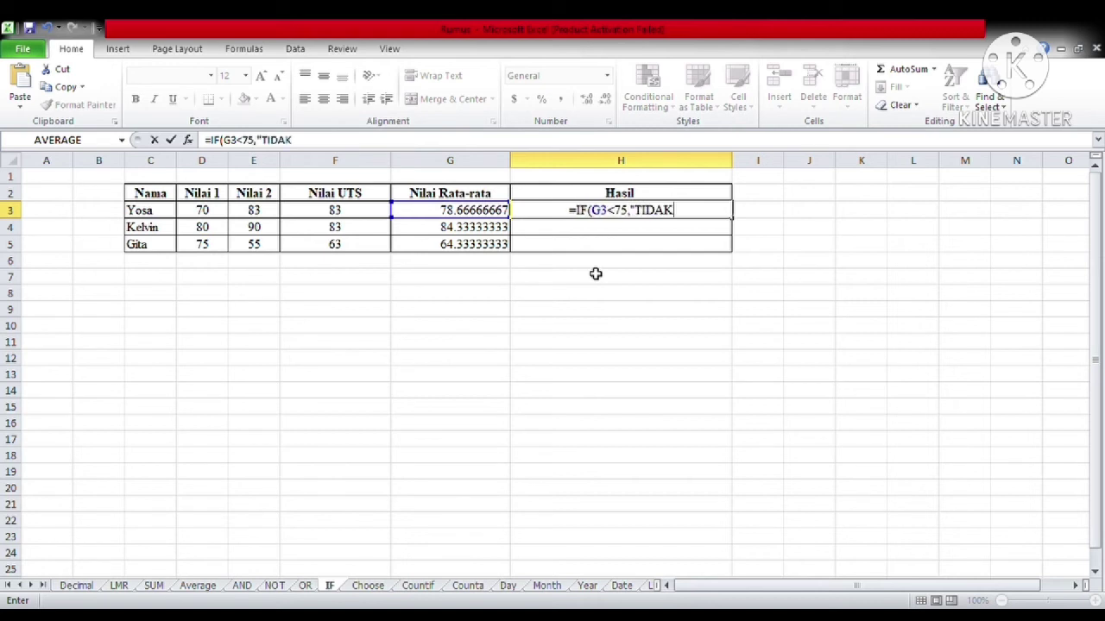
text( LULUS","LULUS)
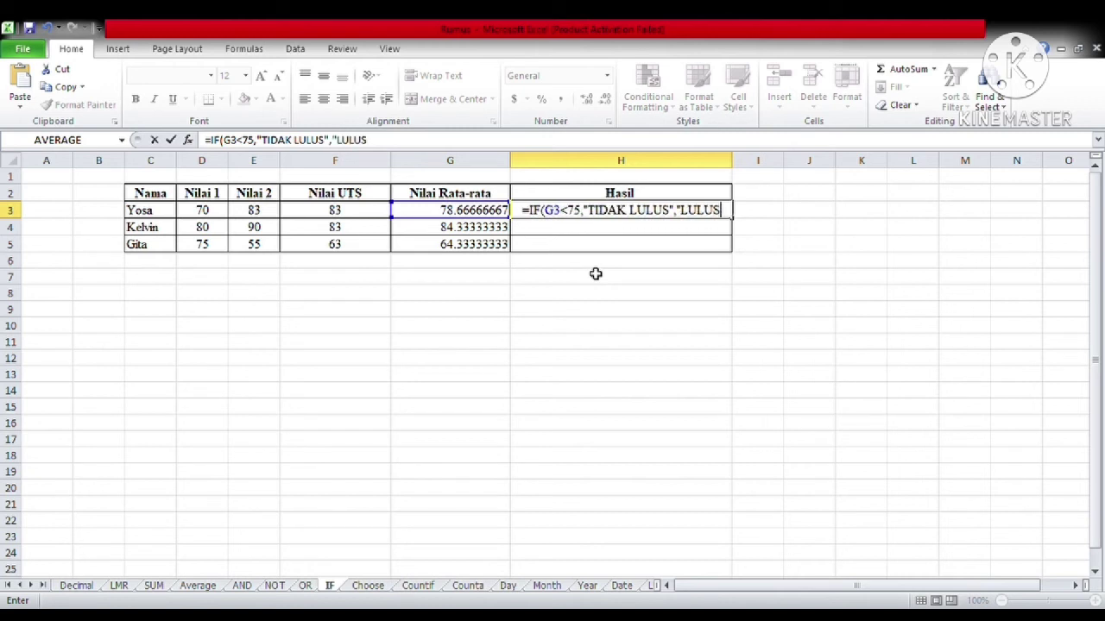
text(")
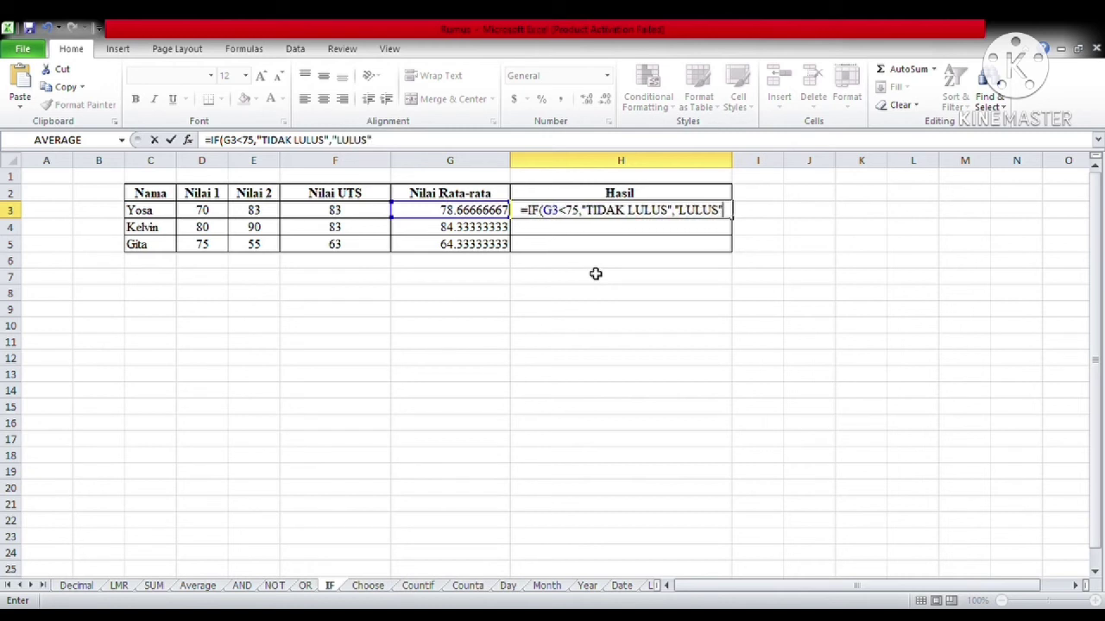
text())
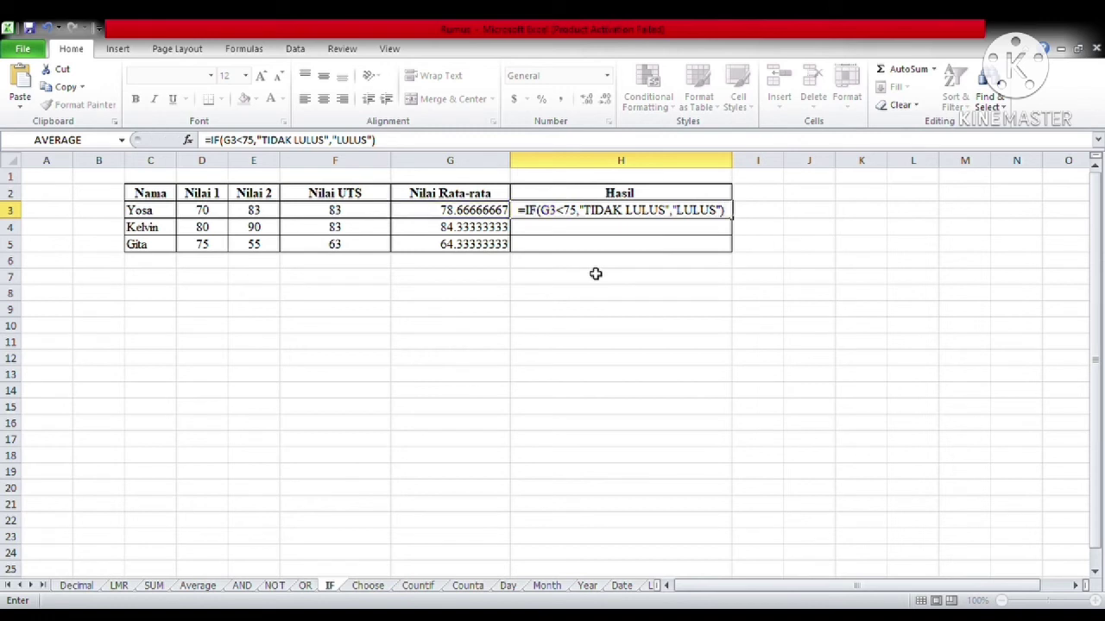
key(Return)
Step: Copy the IF formula from Hasil cell H3 down to the other two students in H4:H5
click(654, 211)
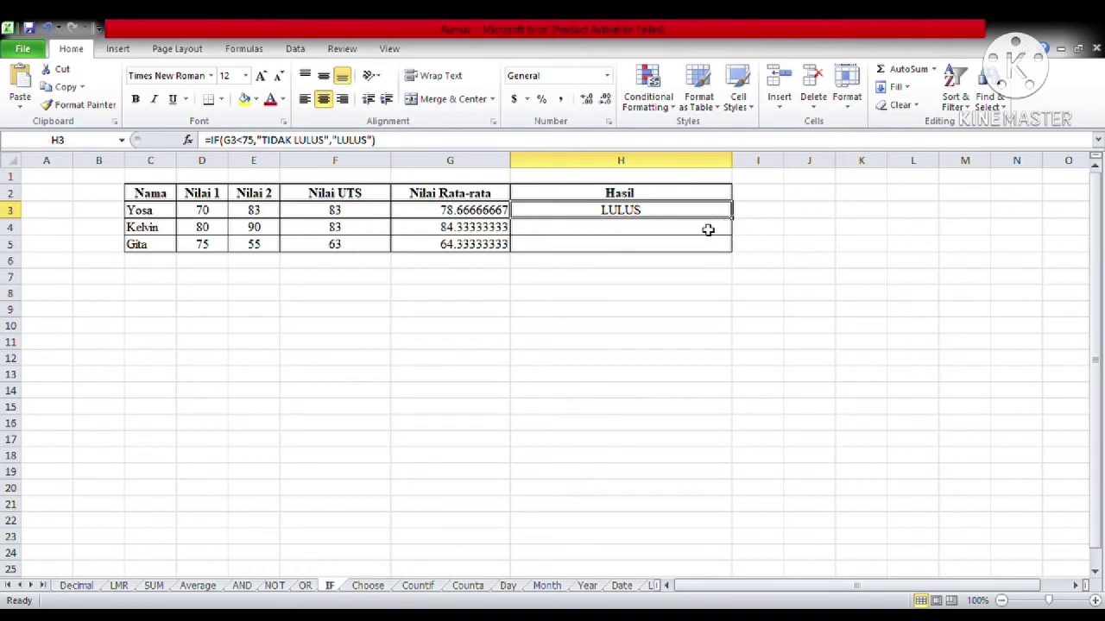
drag(738, 224, 738, 258)
click(682, 294)
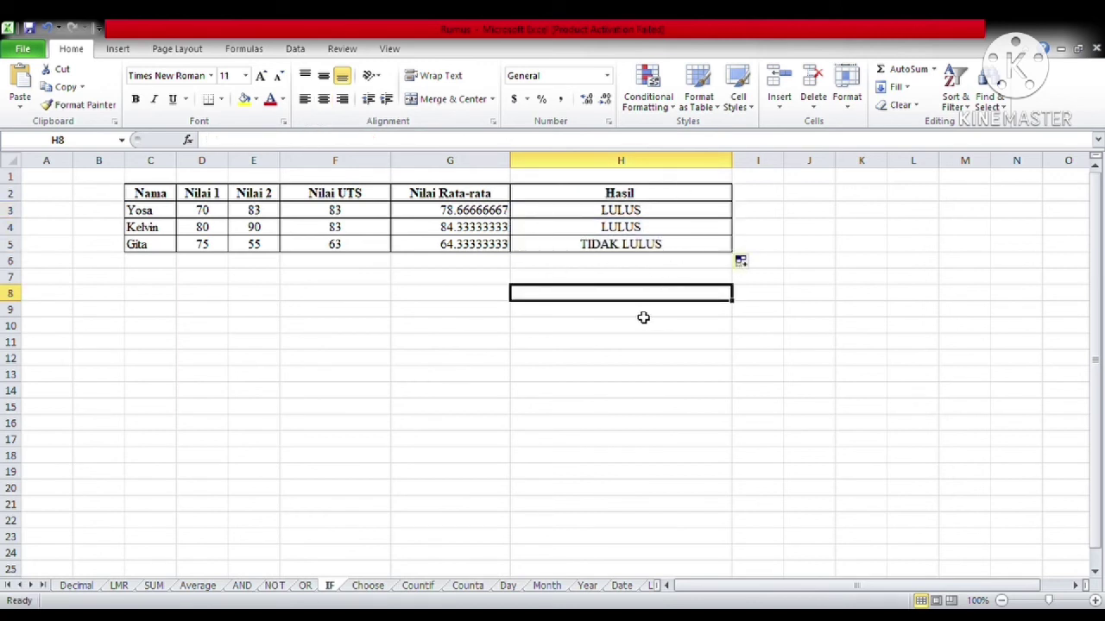
click(665, 365)
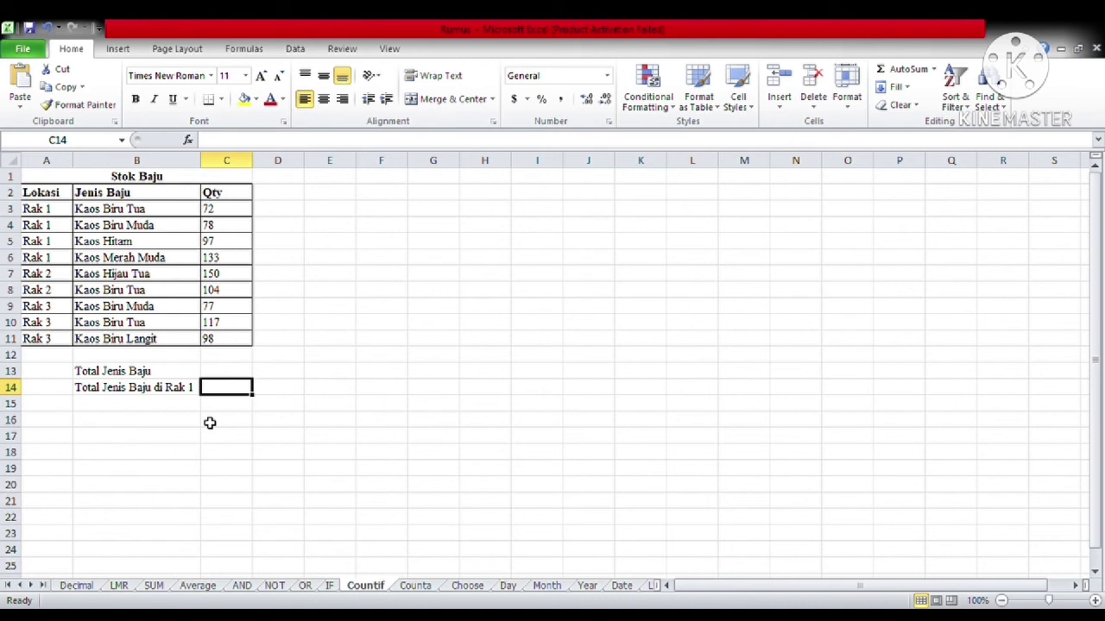
Step: On the Countif sheet, count the Rak 1 shirt types in C14 with COUNTIF over A3:A11 and the criterion "Rak 1"
text(=counti)
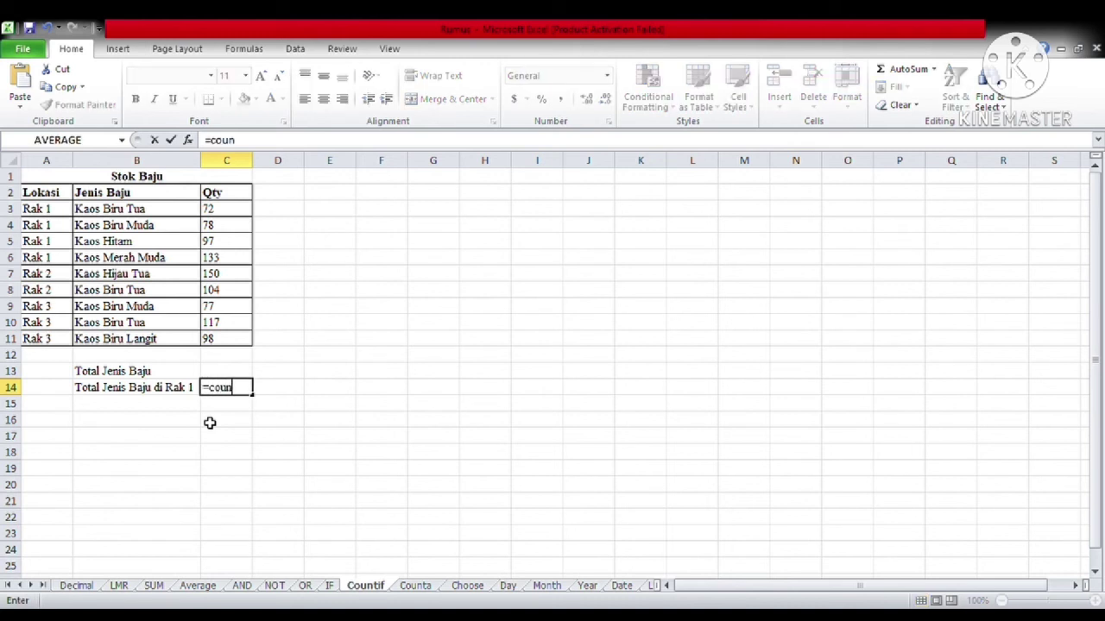
double_click(245, 407)
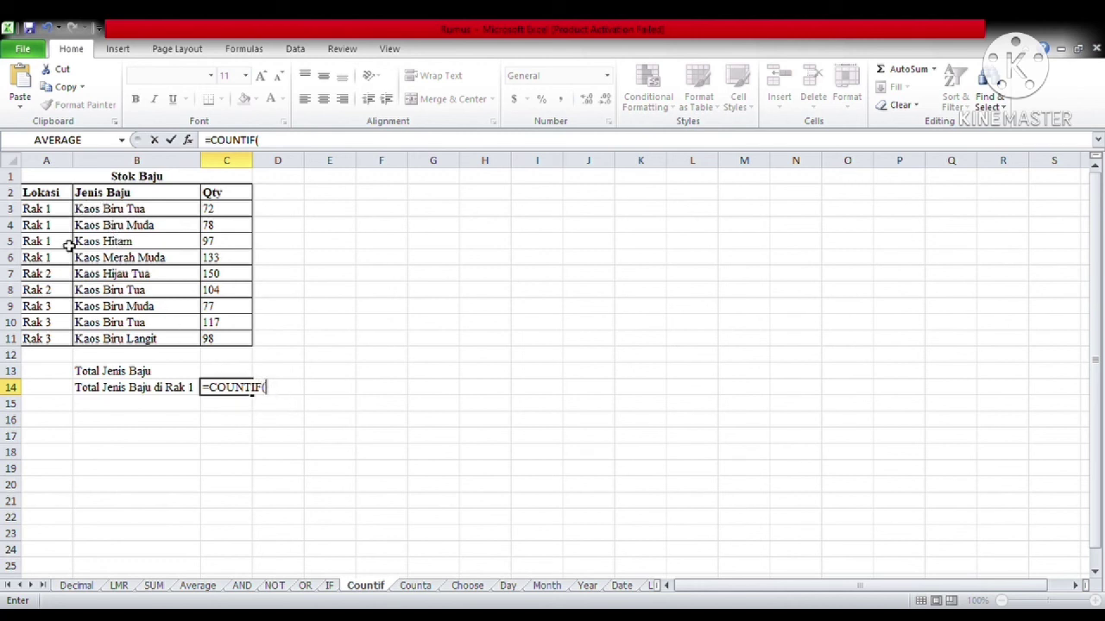
drag(54, 210, 66, 343)
text(,"Rak 1)
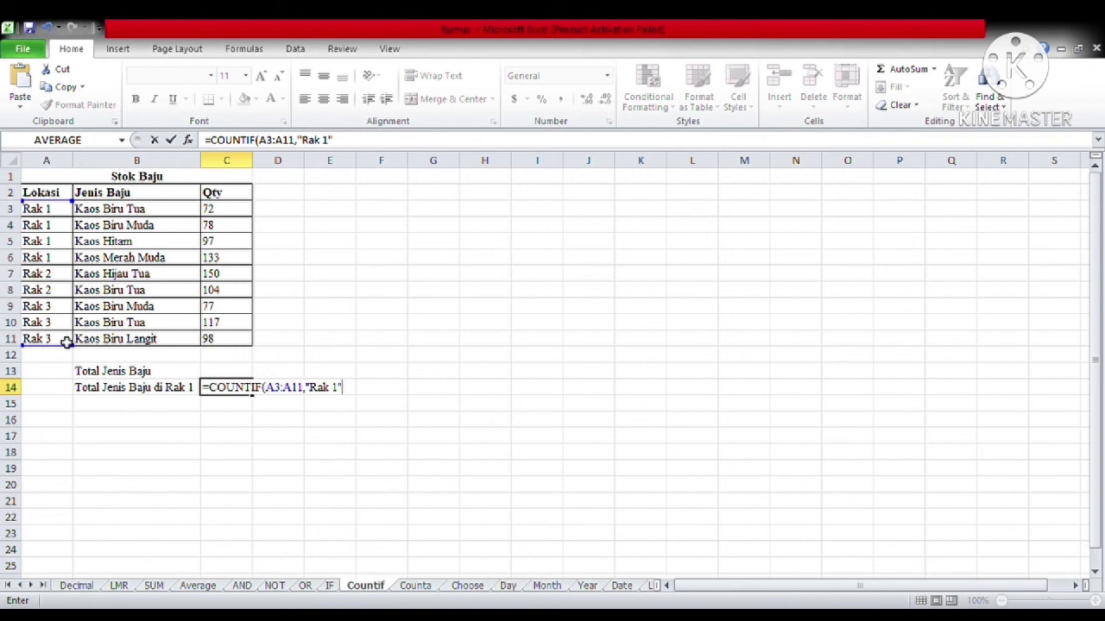
key(Return)
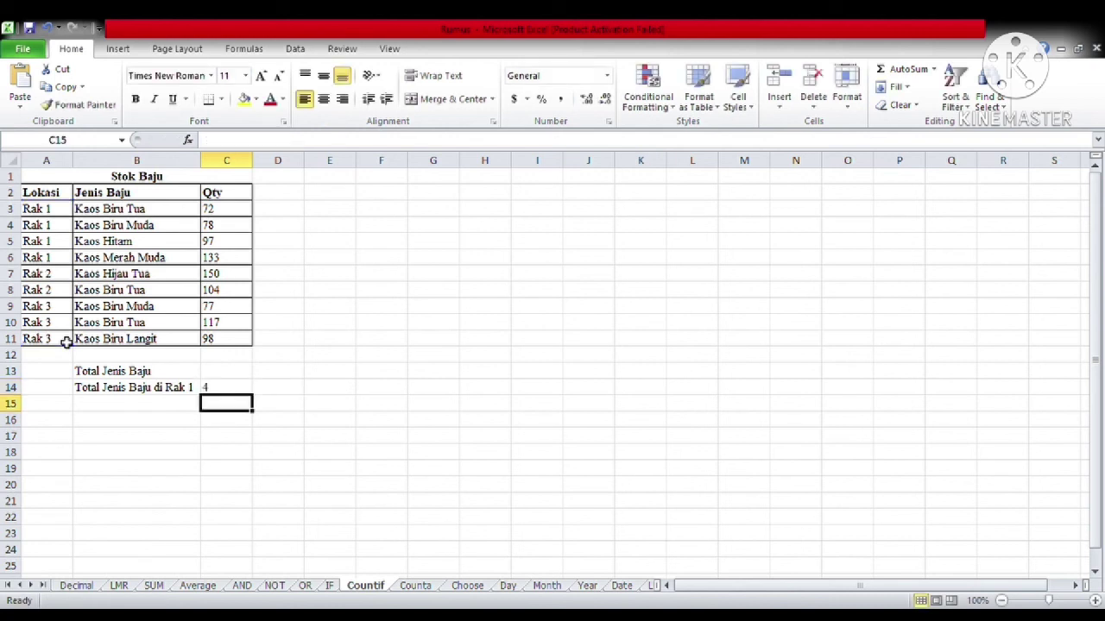
click(213, 387)
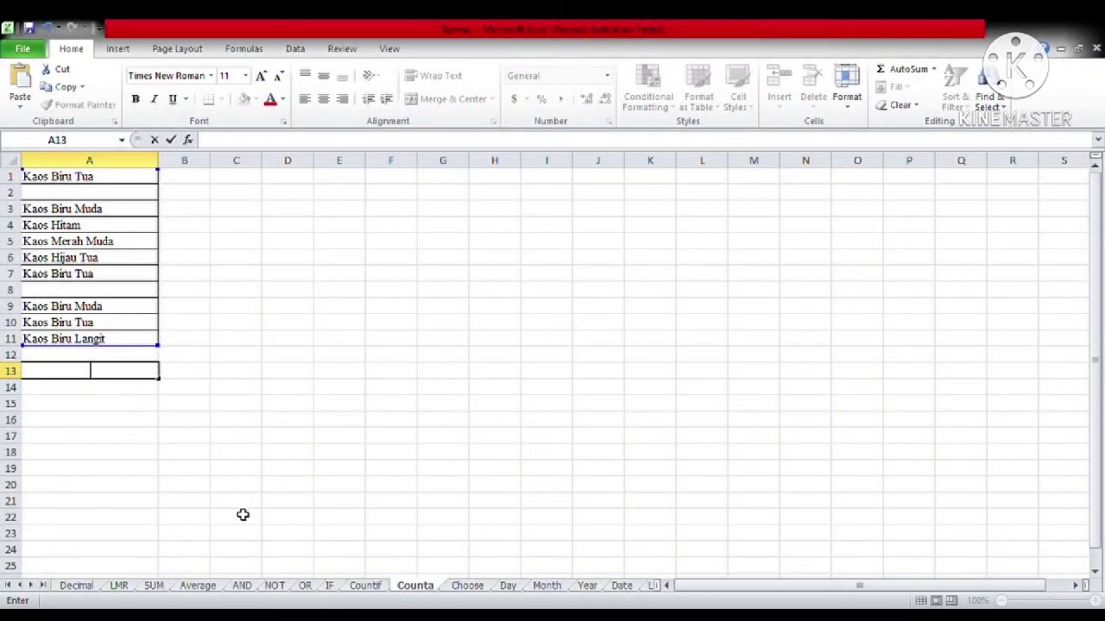
Step: On the Counta sheet, count the non-empty shirt entries by entering =COUNTA(A1:A11) in cell A13
click(155, 456)
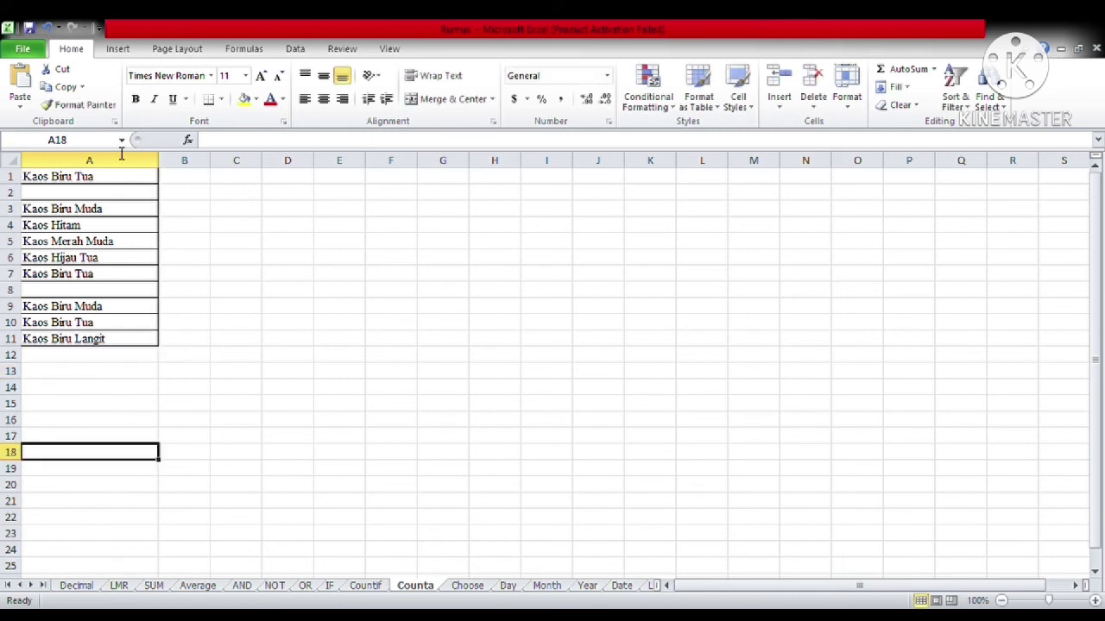
click(93, 376)
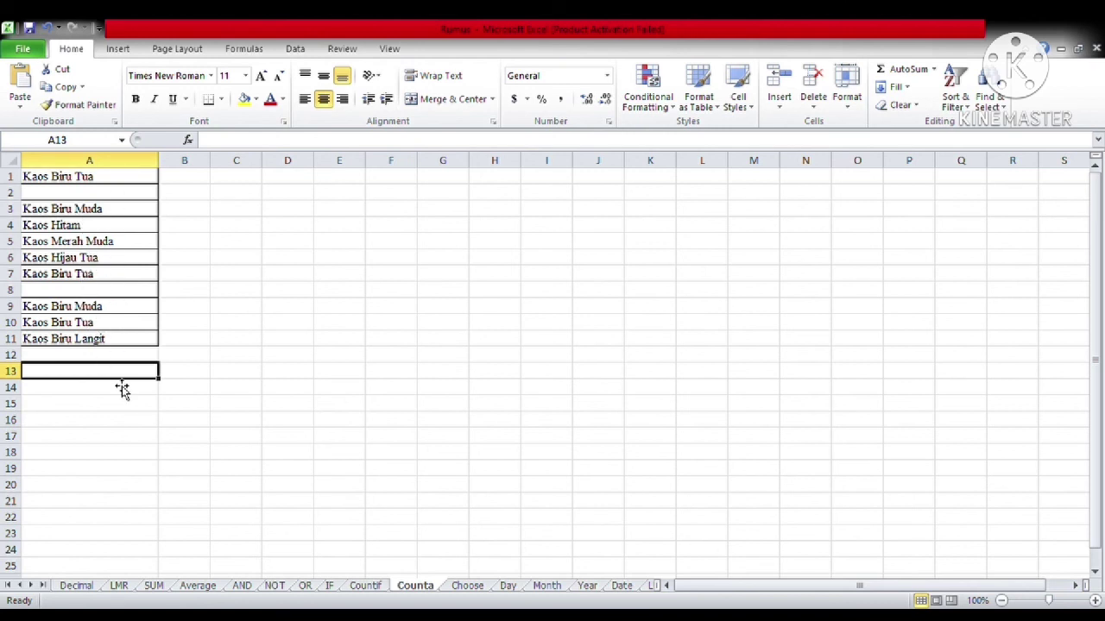
text(=)
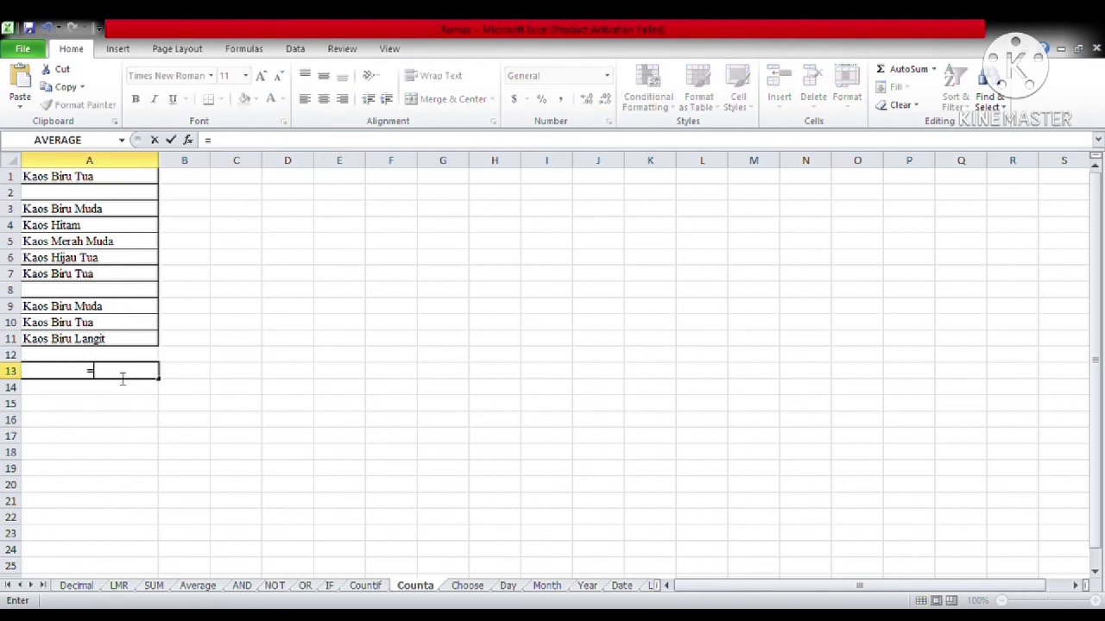
text(counta)
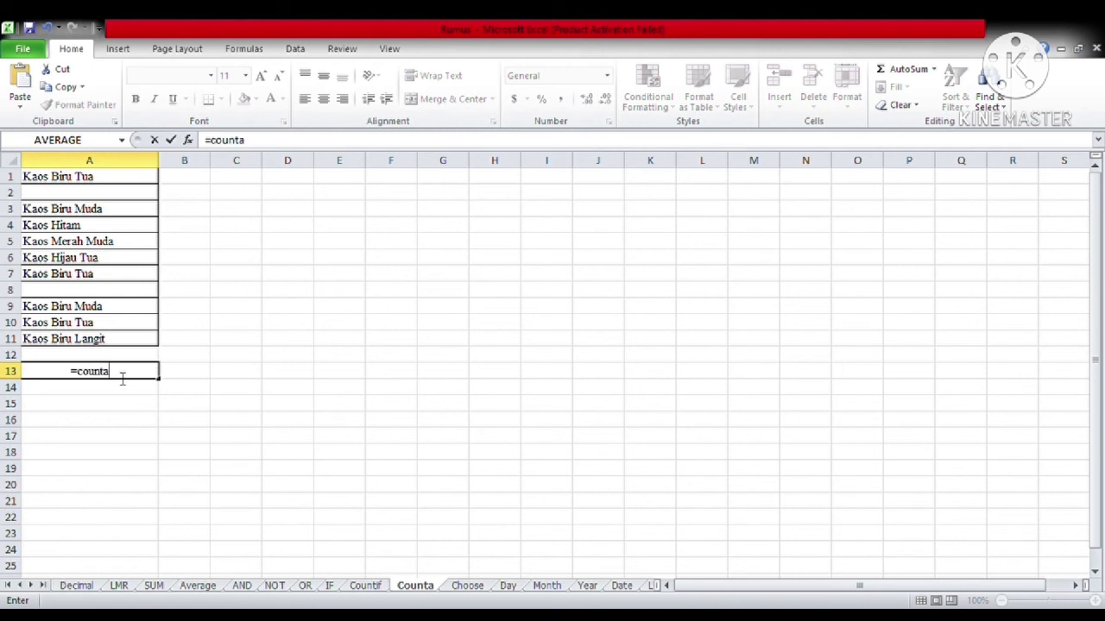
key(Tab)
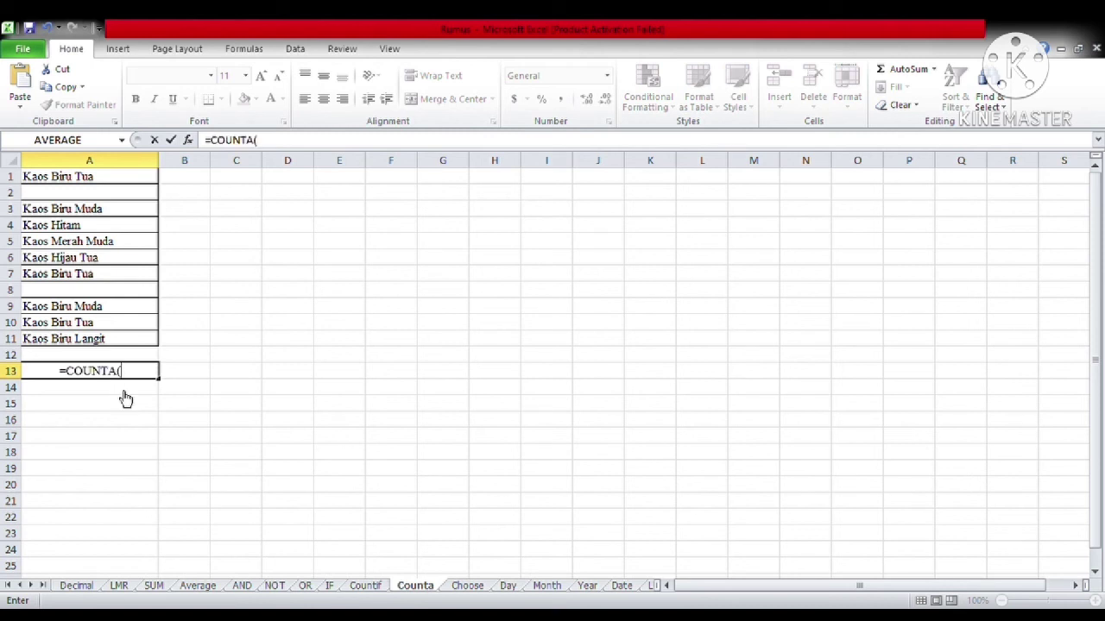
drag(86, 180, 86, 342)
text())
key(Return)
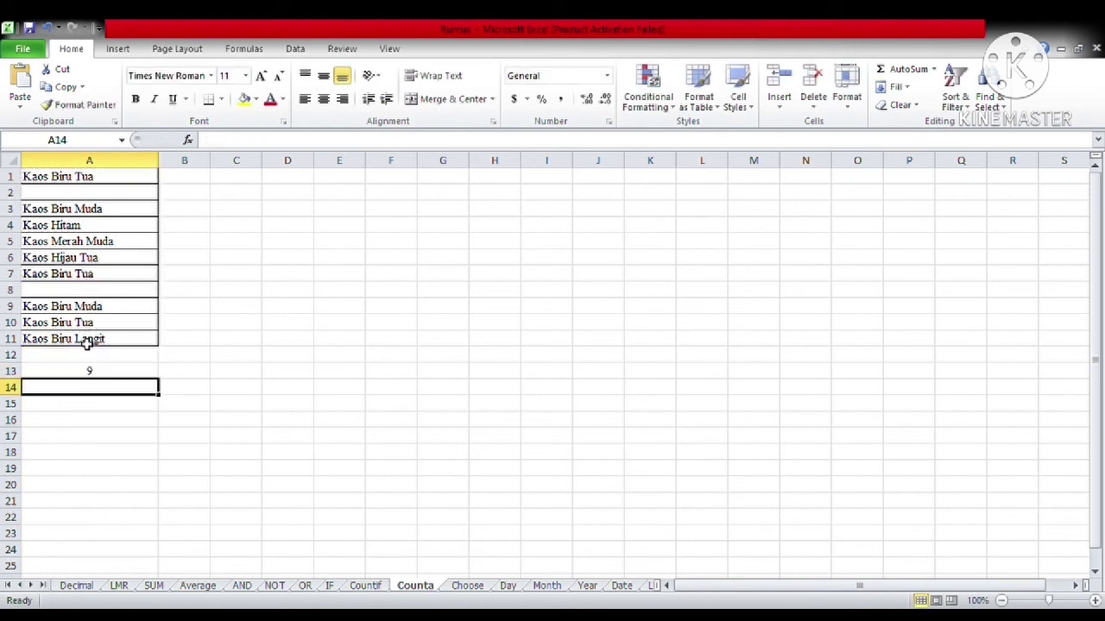